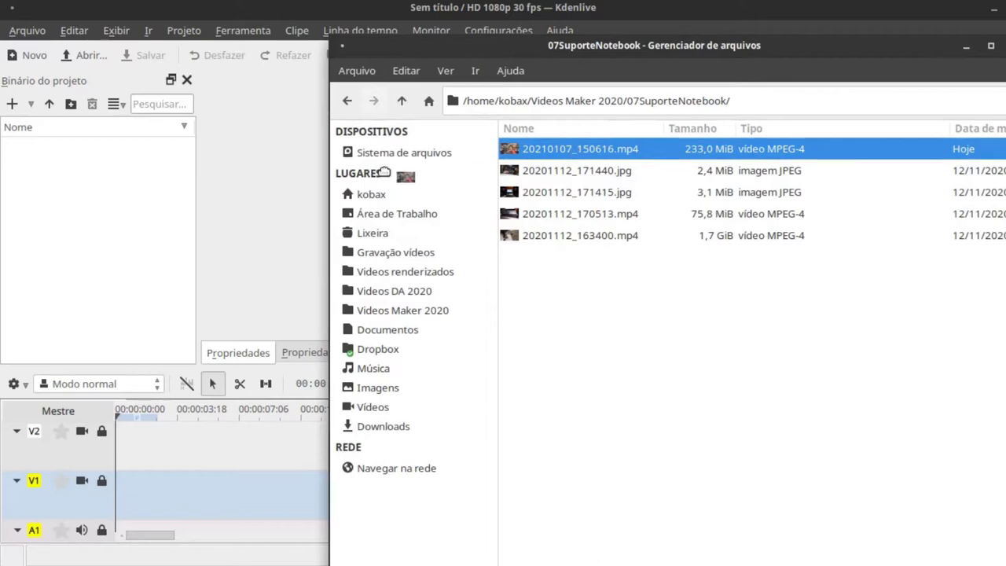
Import 20210107_150616.mp4, 20201112_170513.mp4 and 20201112_163400.mp4 into the project bin, accepting the new 1920x1080 30.00fps profile.
drag(384, 172, 129, 214)
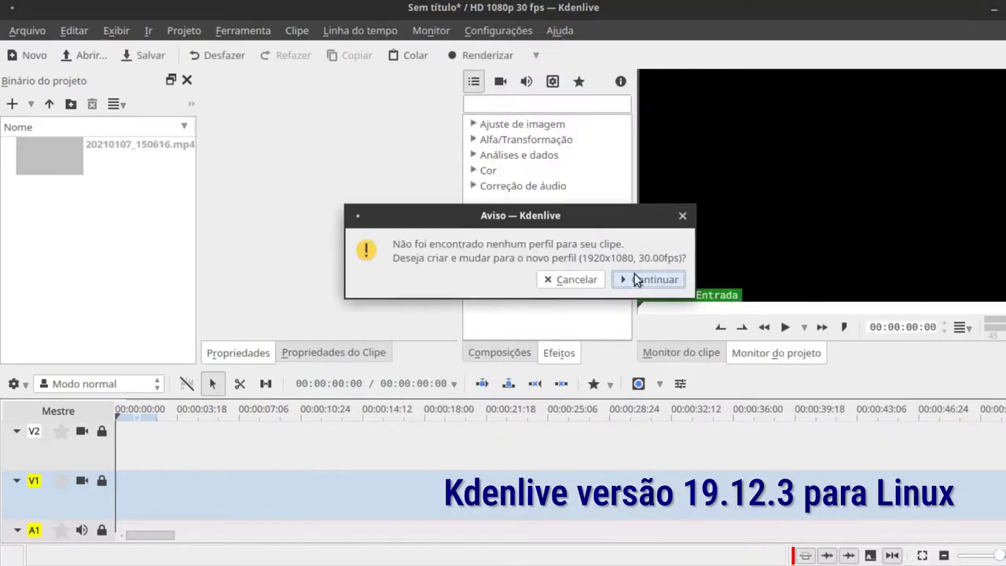
click(638, 280)
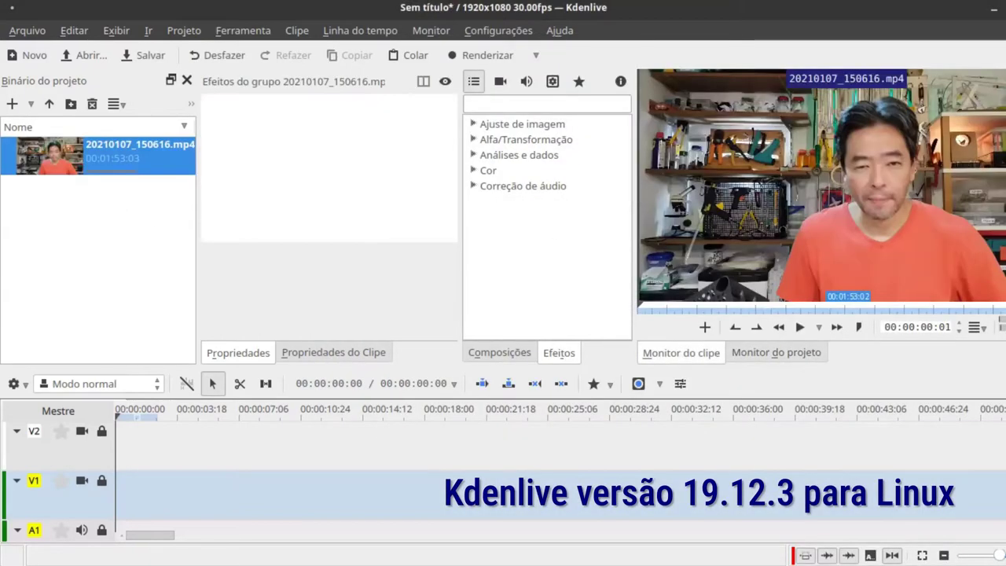
key(alt+Tab)
shift+click(618, 242)
drag(618, 245, 135, 262)
Save the project as 11suportenote in the Kdenlive Maker 2020 folder inside Dropbox.
click(142, 56)
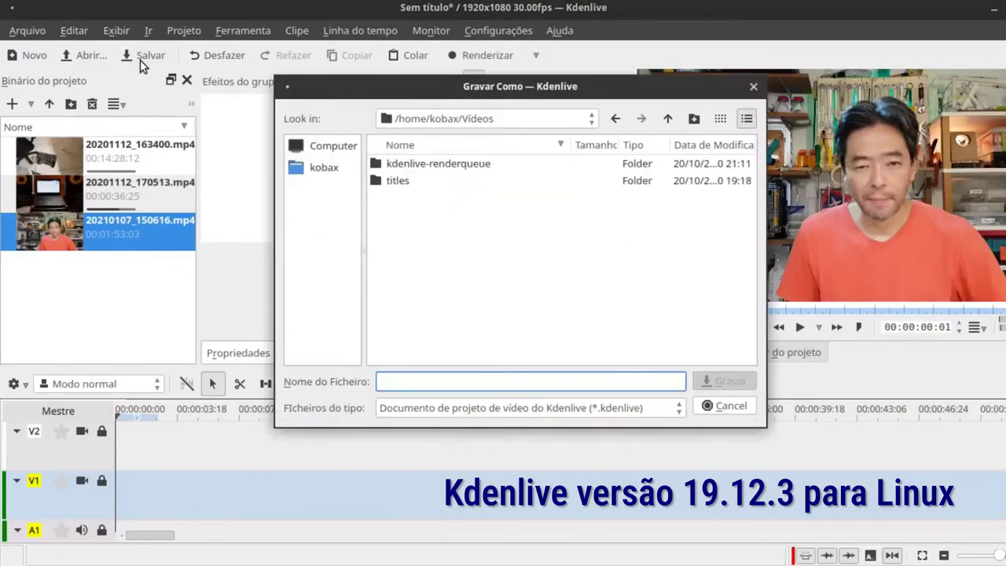
click(314, 166)
scroll(416, 264, down, 2)
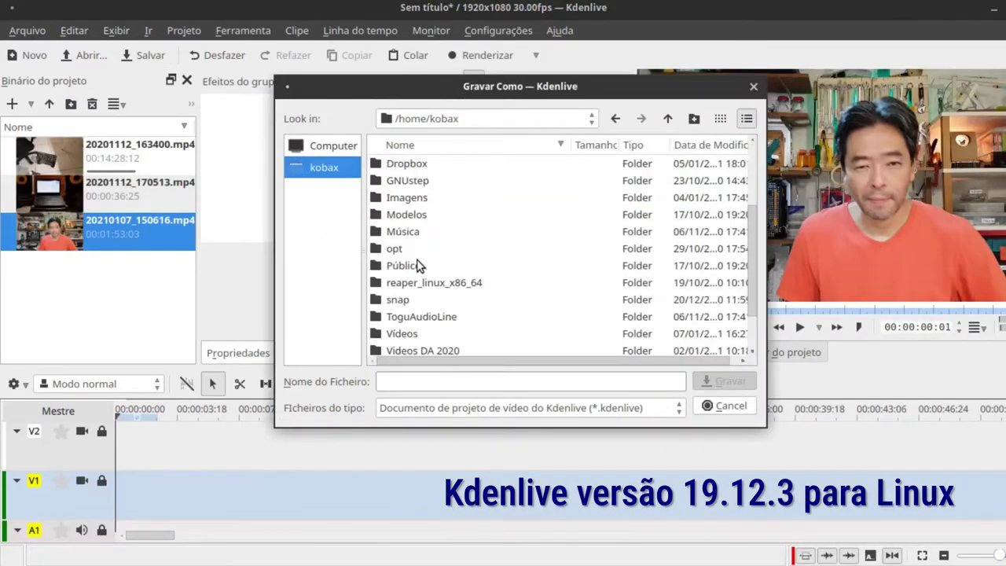
double_click(422, 165)
double_click(451, 231)
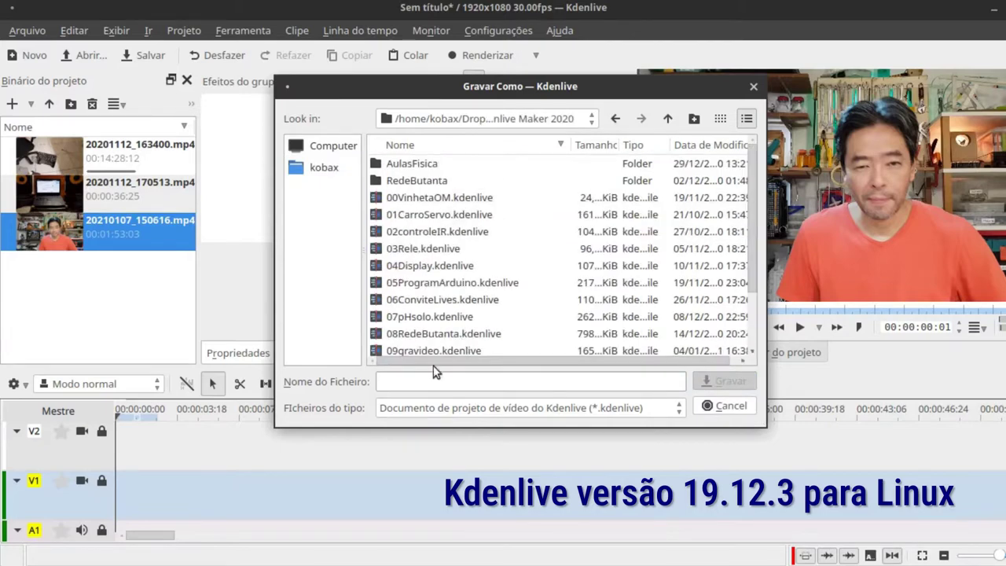
text(11suportenote)
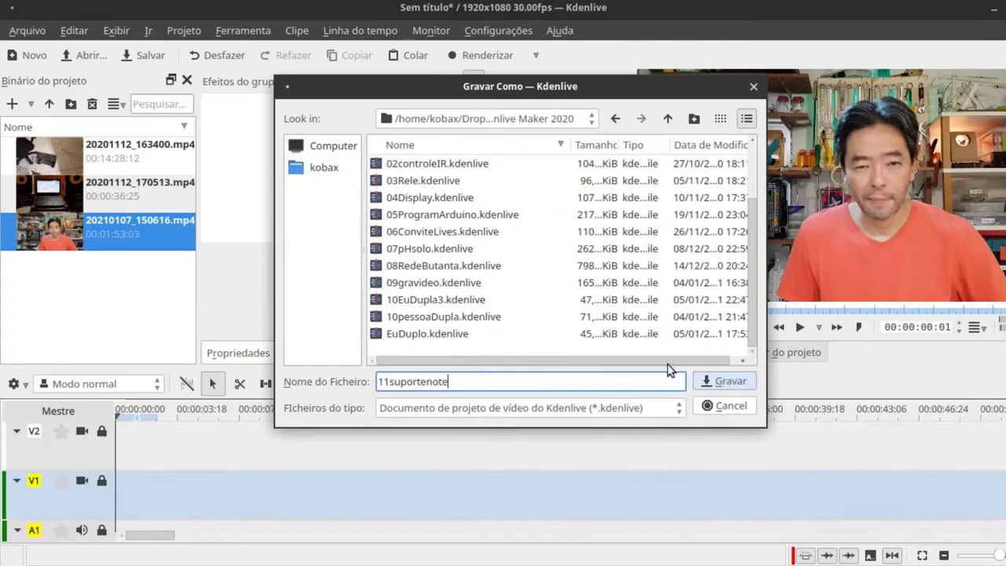
click(721, 387)
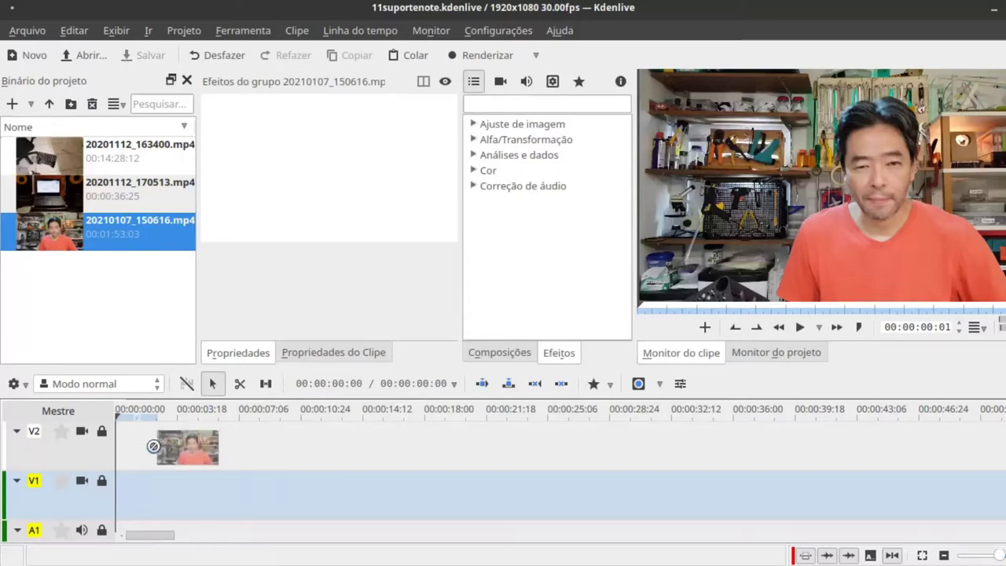
Place 20210107_150616.mp4 at the start of track V1 and split it at about 00:01:01.
drag(153, 445, 23, 457)
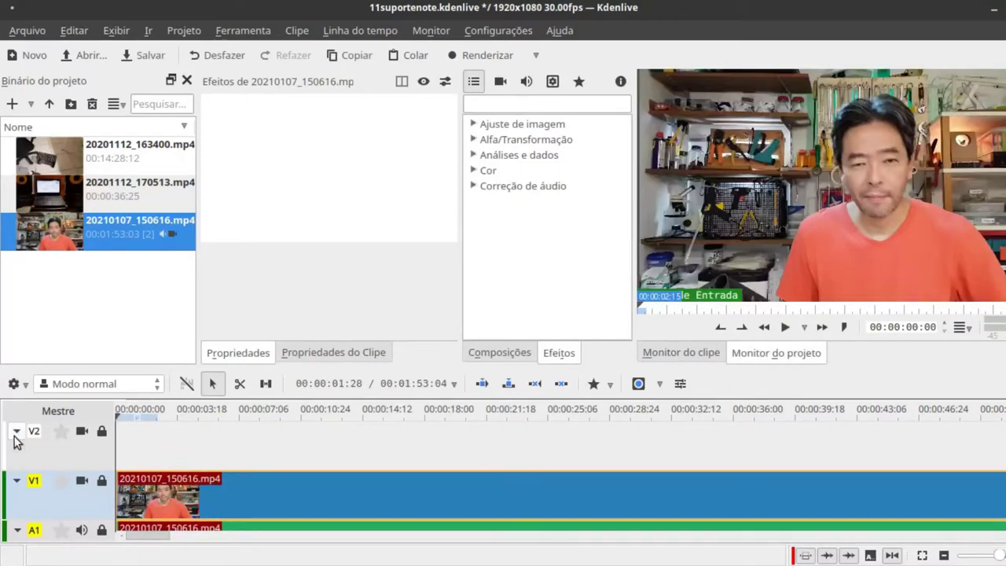
scroll(16, 440, down, 3)
drag(291, 417, 333, 417)
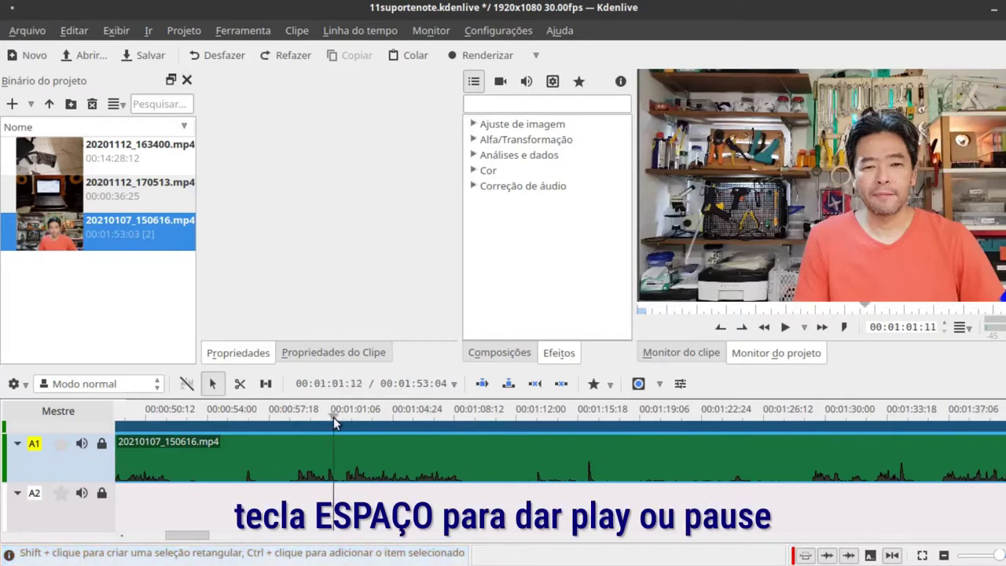
key(space)
key(x)
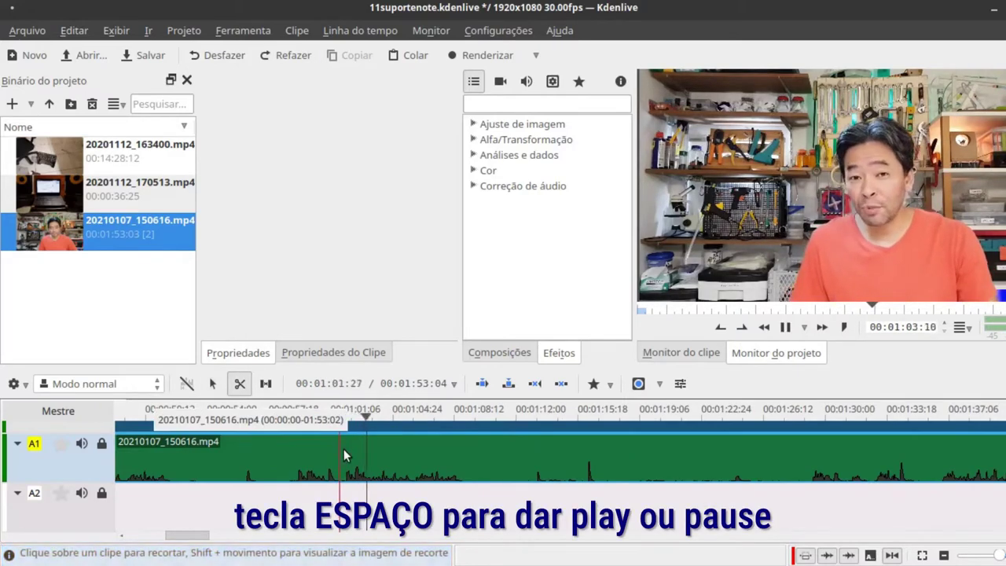
click(340, 448)
key(space)
key(s)
Remove the part of the clip before the cut and close the empty space it leaves.
right_click(329, 456)
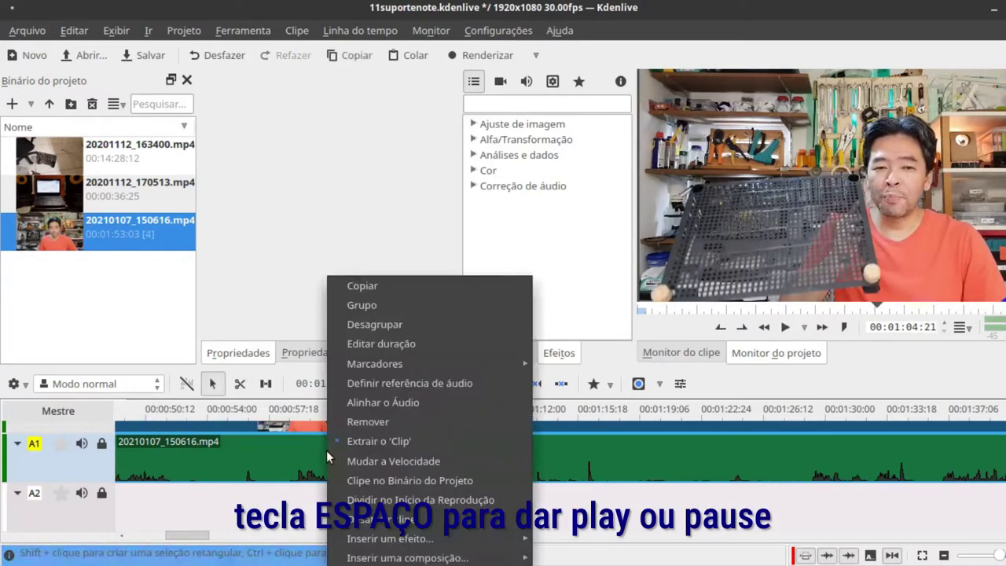
click(367, 421)
right_click(320, 467)
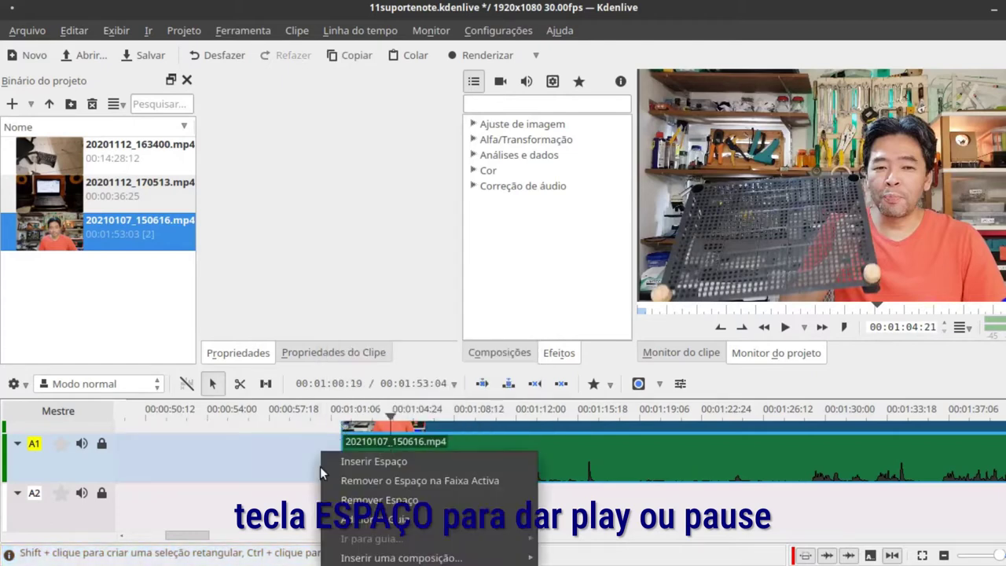
click(324, 478)
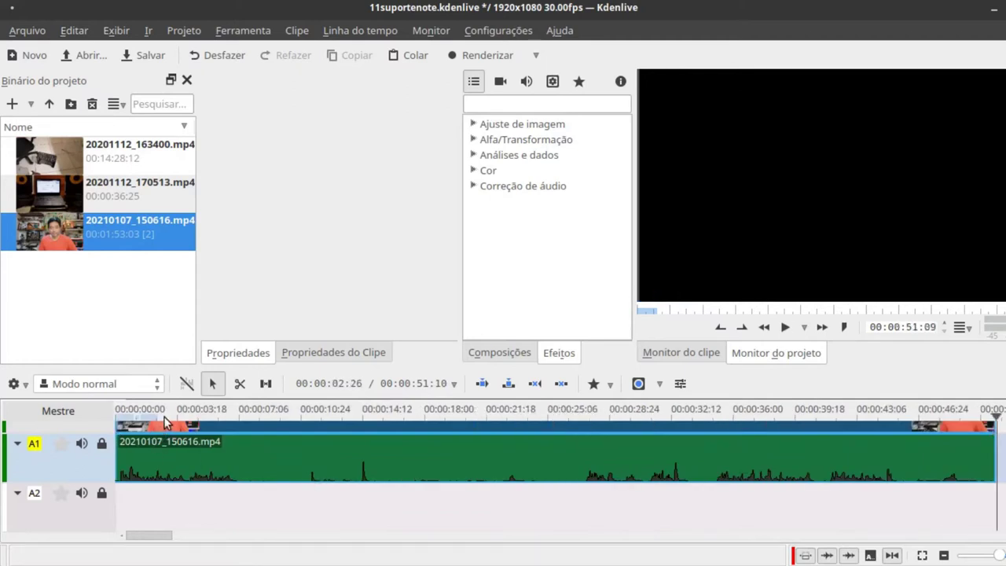
Play the timeline from the start and split the remaining clip at about 00:00:09.
key(Home)
key(space)
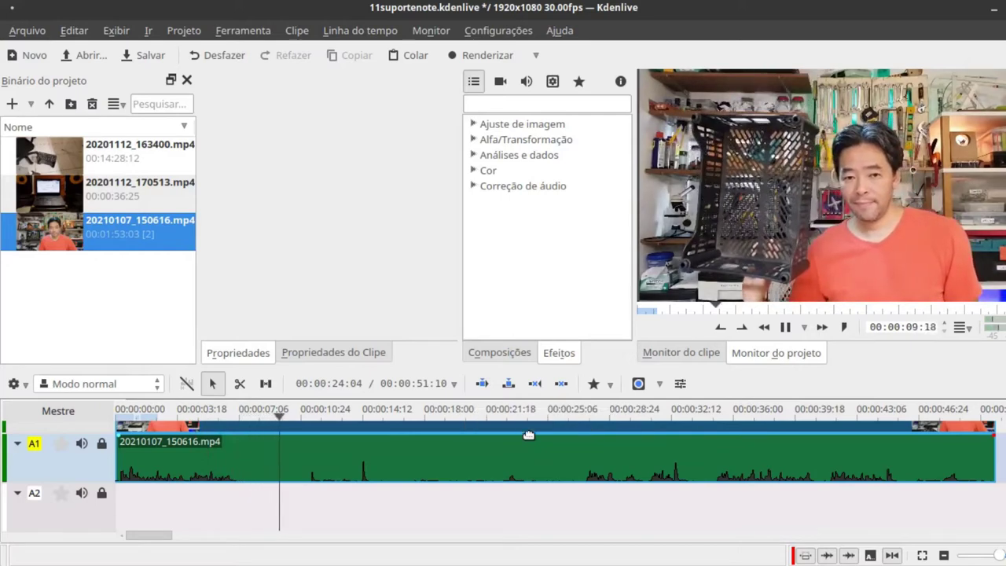
key(space)
key(x)
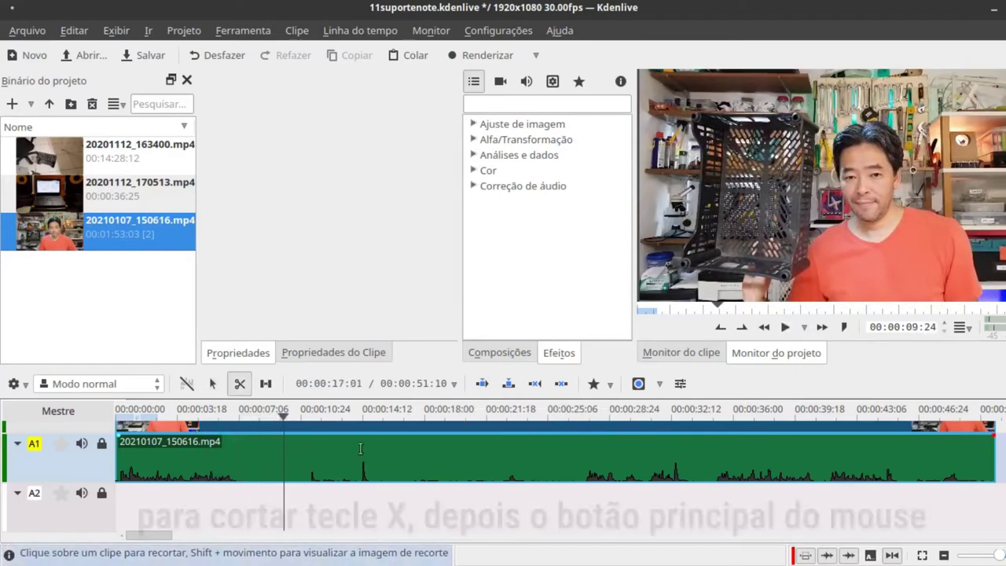
click(282, 461)
Split the clip again at about 00:00:34 and remove the section between the two cuts.
click(709, 408)
key(space)
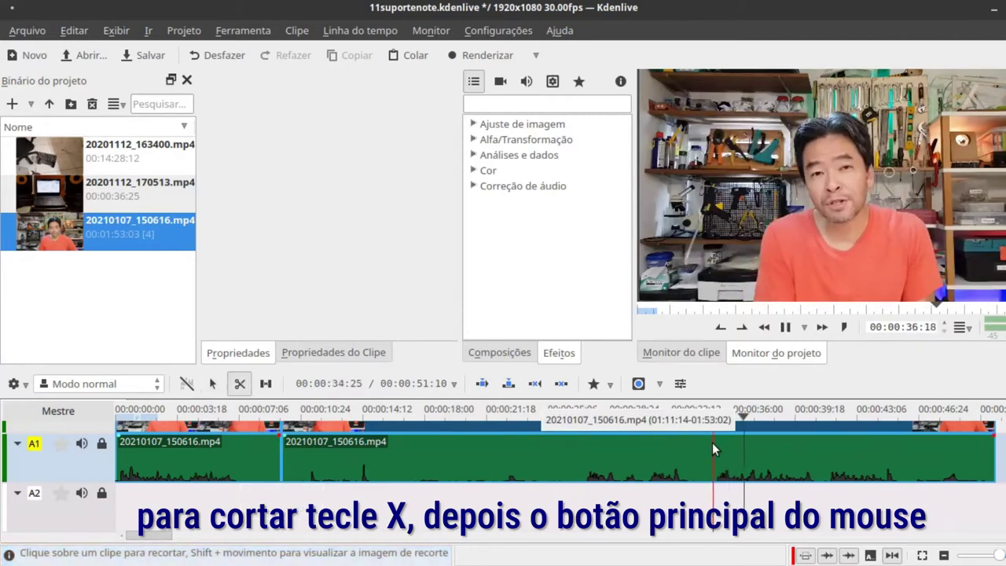
click(711, 443)
key(s)
key(space)
right_click(684, 450)
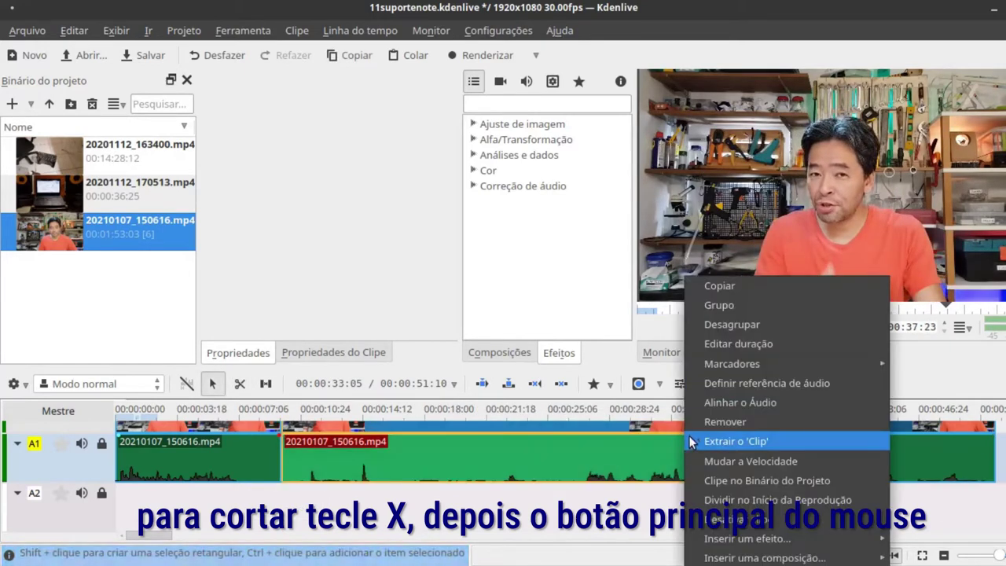
click(731, 421)
Move the last remaining piece far along the timeline, ending at about 00:18:31, to free space after the opening clip.
scroll(520, 457, down, 3)
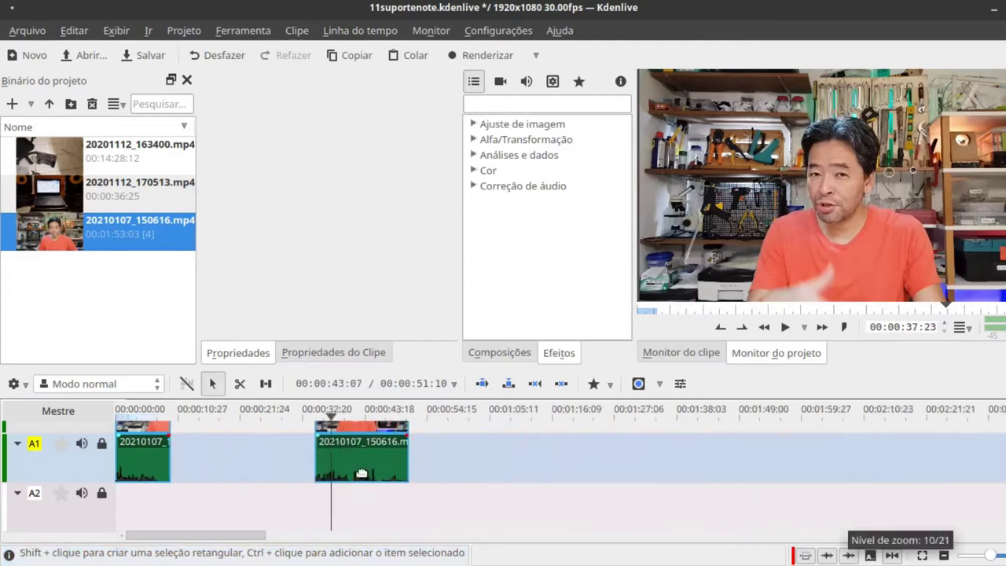
drag(362, 448, 805, 436)
scroll(805, 439, down, 4)
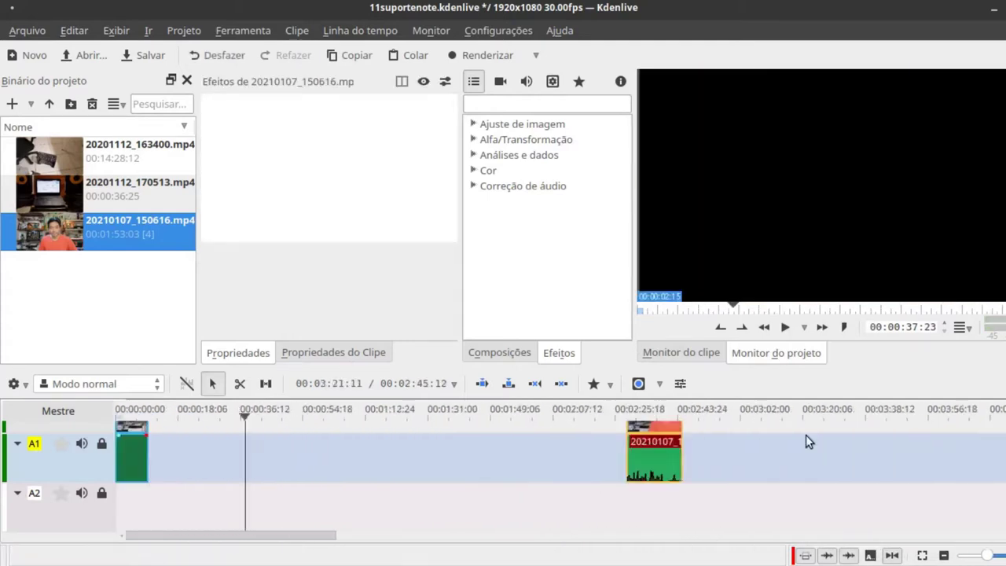
drag(248, 467, 892, 438)
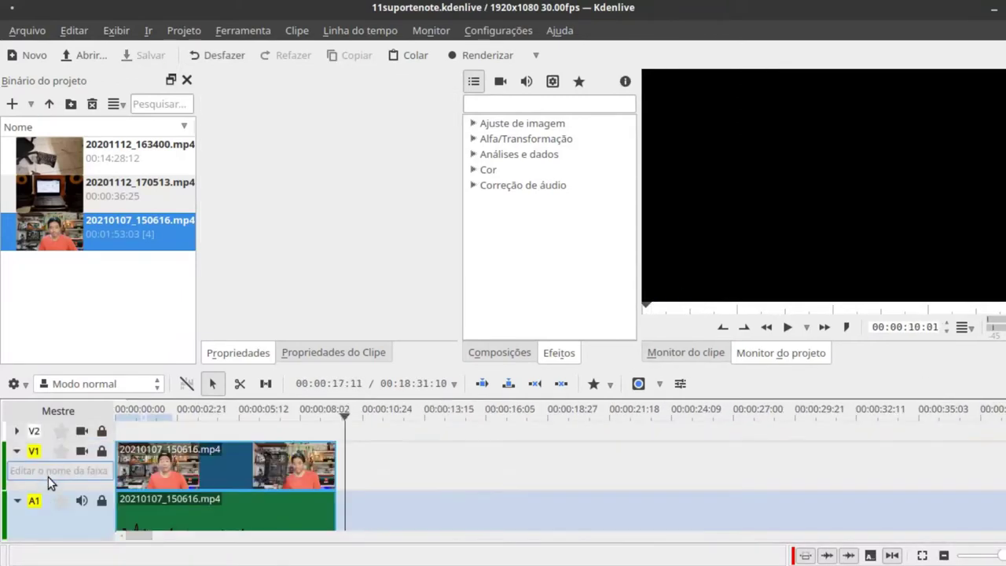
Place 20201112_163400.mp4 right after the opening clip on V1 and remove its first section up to about 00:00:14 on the timeline.
click(17, 450)
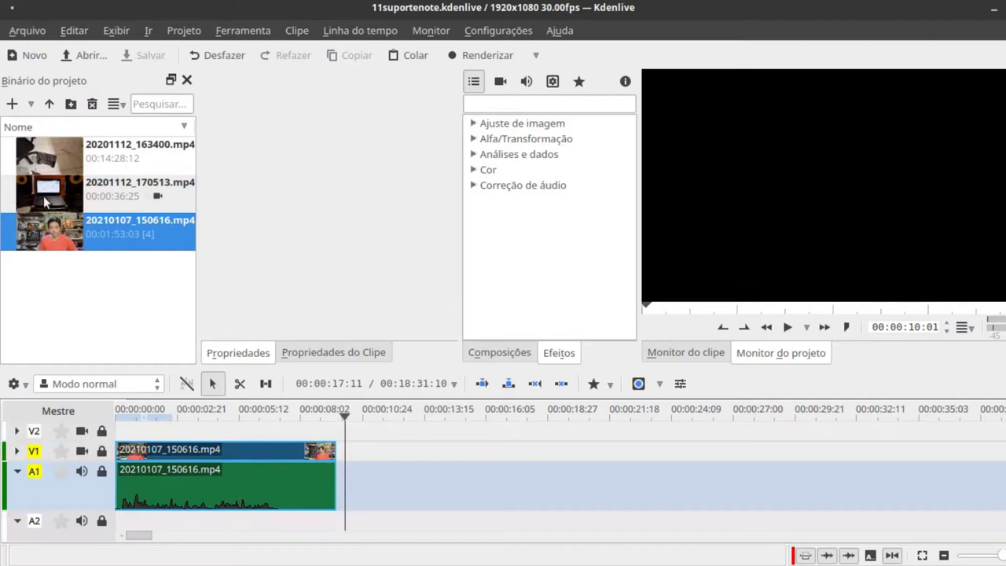
drag(47, 153, 351, 463)
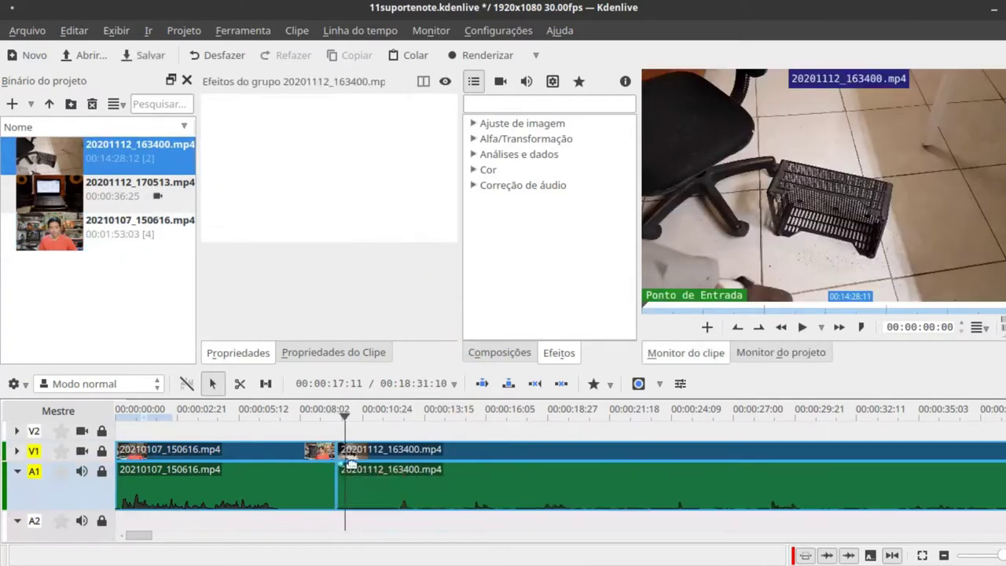
key(space)
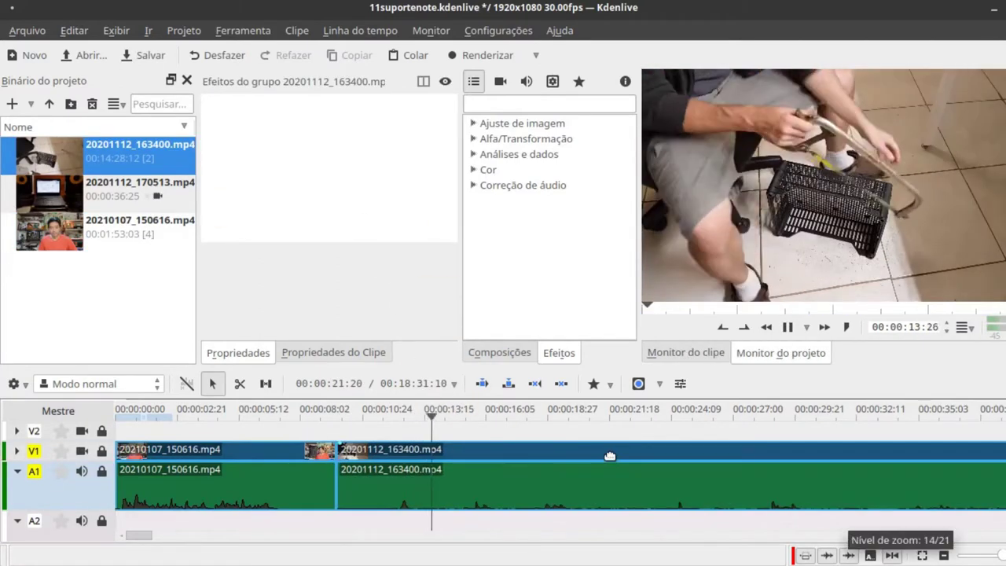
key(space)
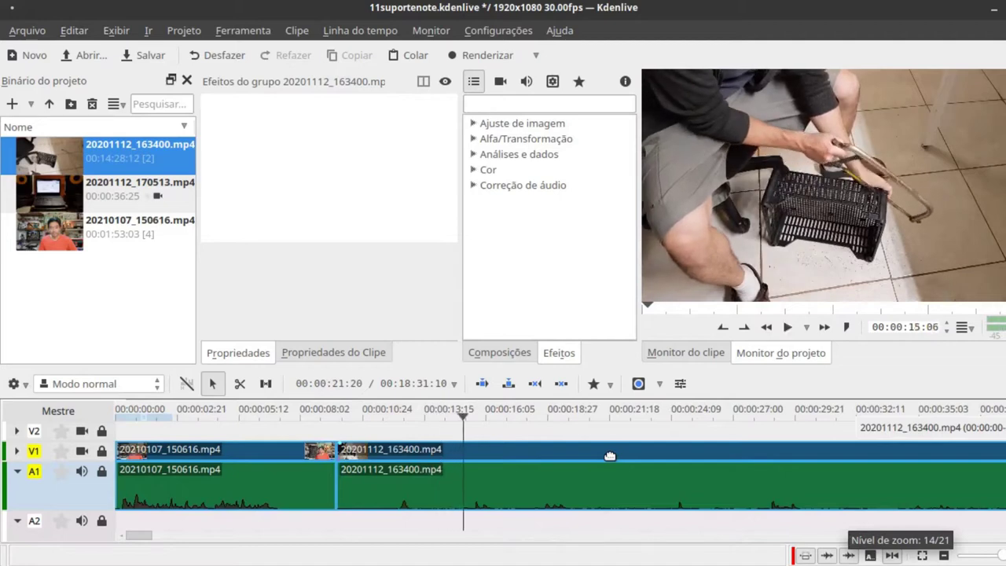
right_click(420, 482)
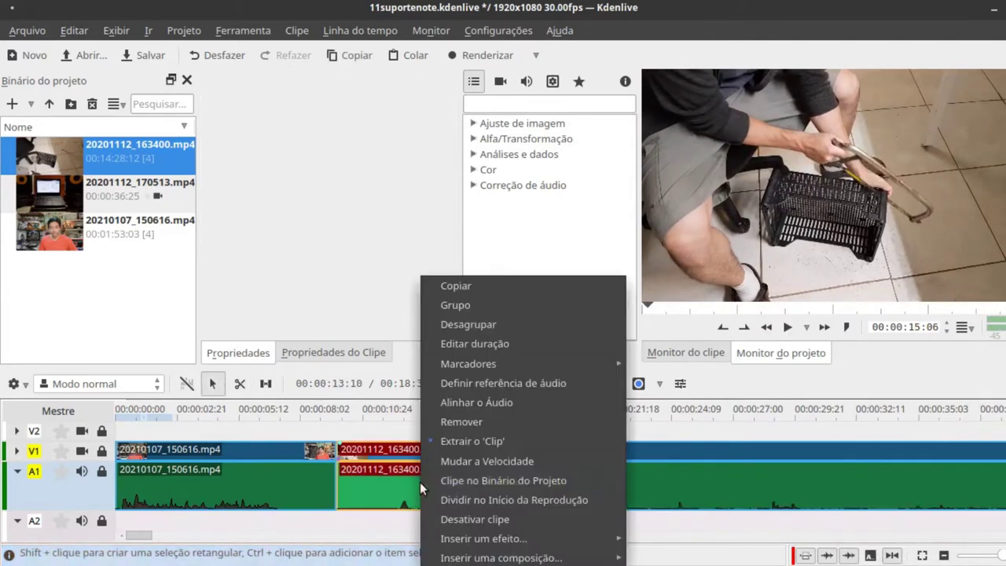
click(439, 437)
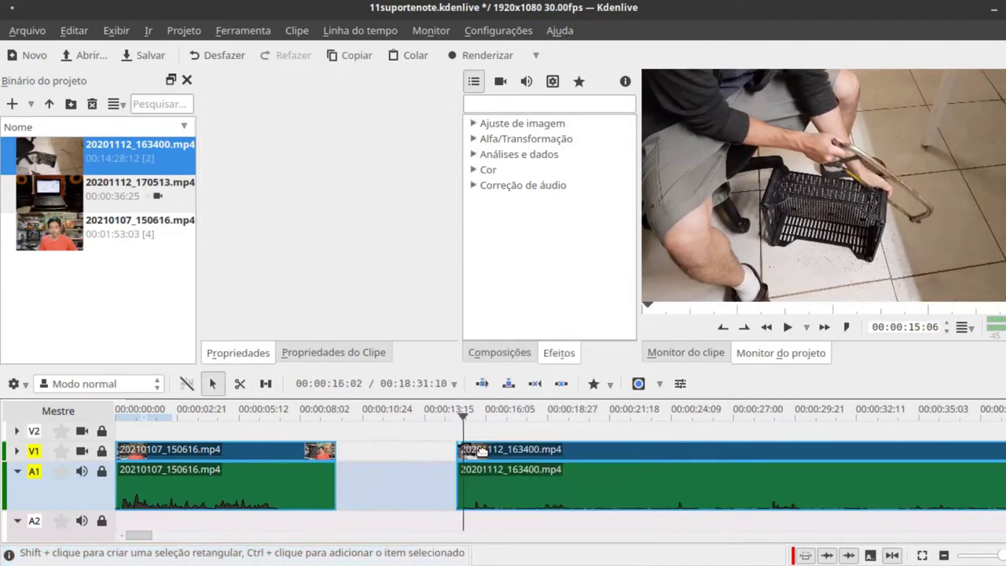
Move the trimmed 20201112_163400.mp4 to V2 overlapping the opening clip's end, add a Limpar composition at the overlap, and preview the transition.
drag(480, 451, 342, 424)
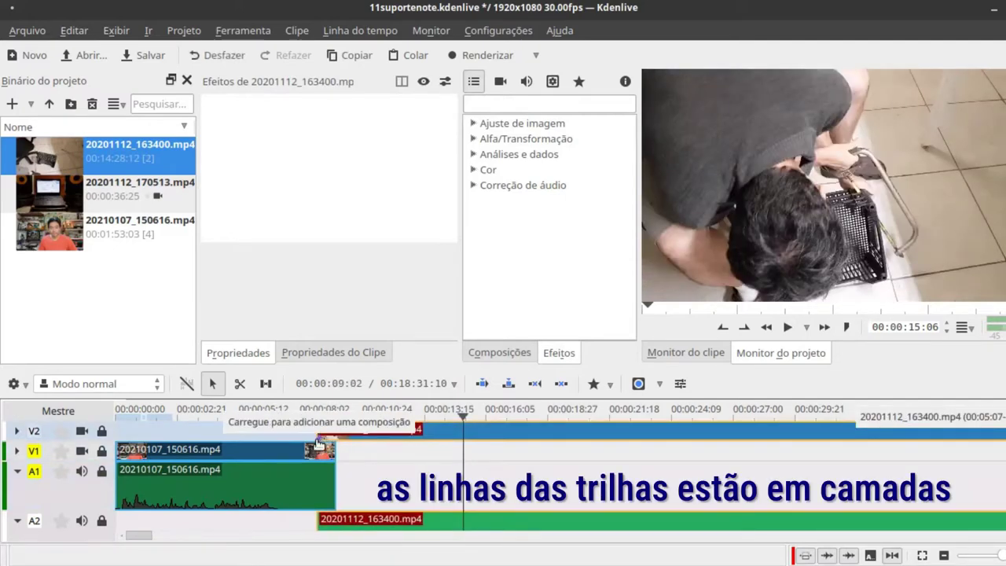
click(318, 444)
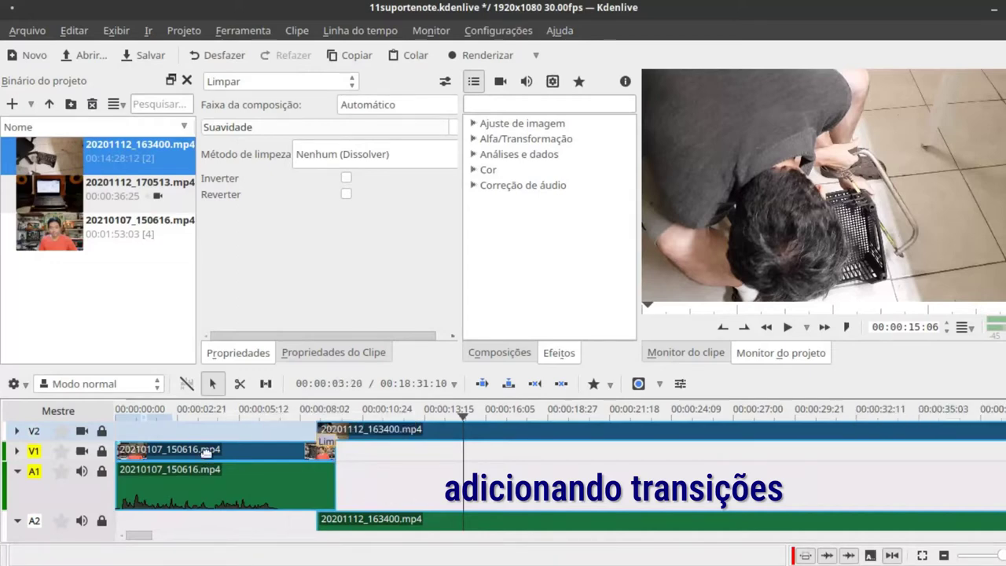
click(271, 416)
key(space)
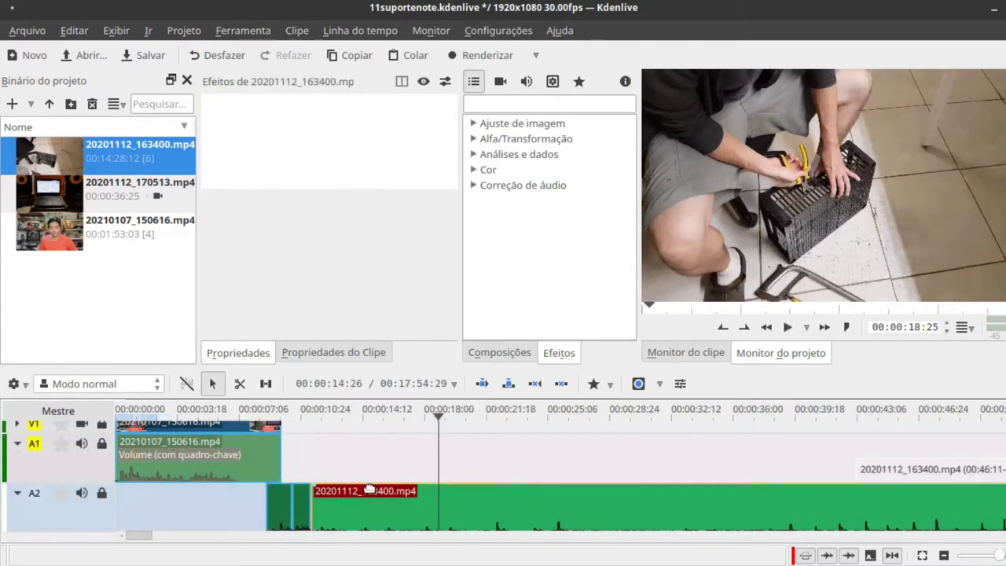
Ungroup the long 20201112_163400.mp4 piece and remove its audio from track A2.
right_click(353, 512)
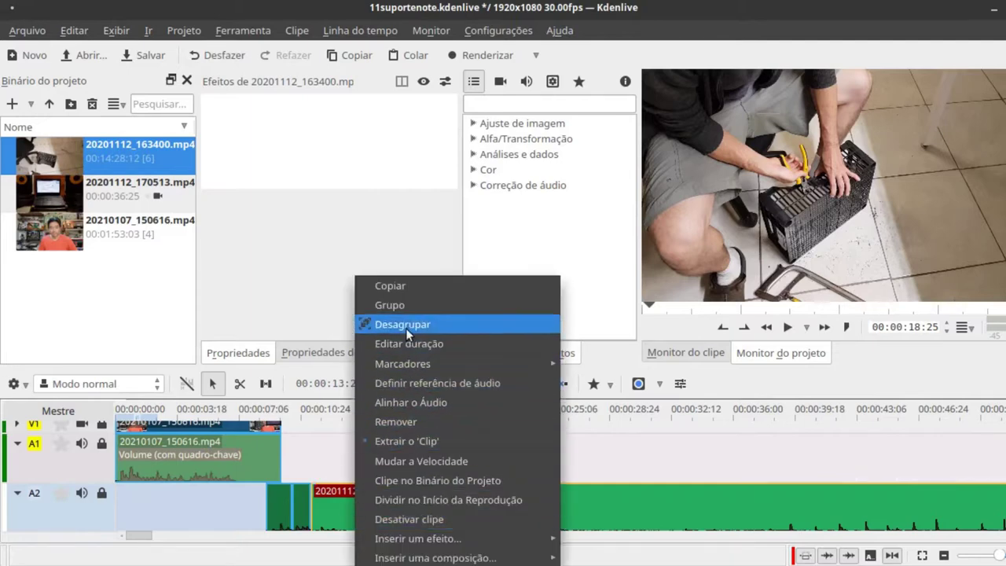
click(406, 325)
right_click(378, 511)
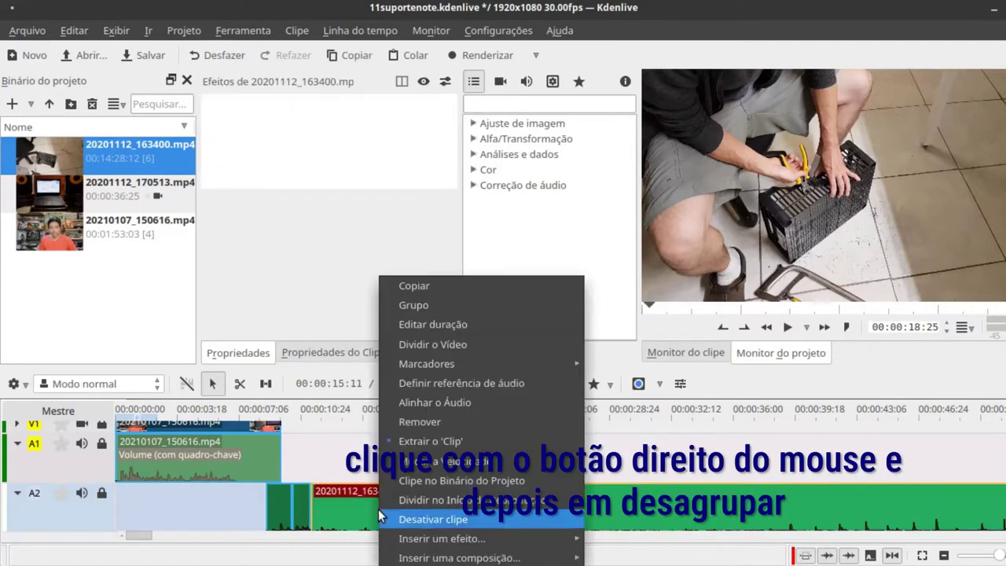
click(414, 424)
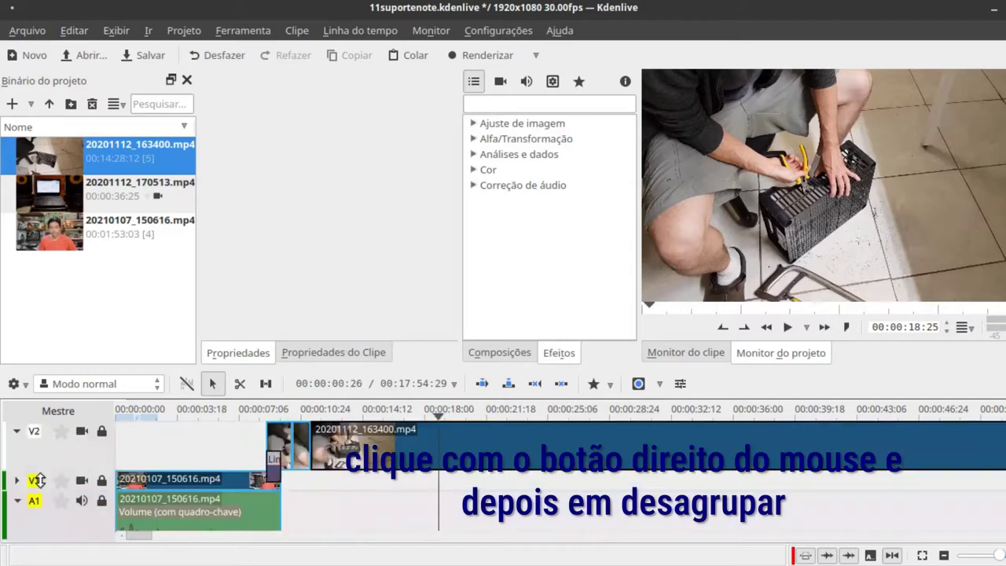
Ungroup the two short 20201112_163400.mp4 pieces and delete their audio from track A2.
right_click(299, 499)
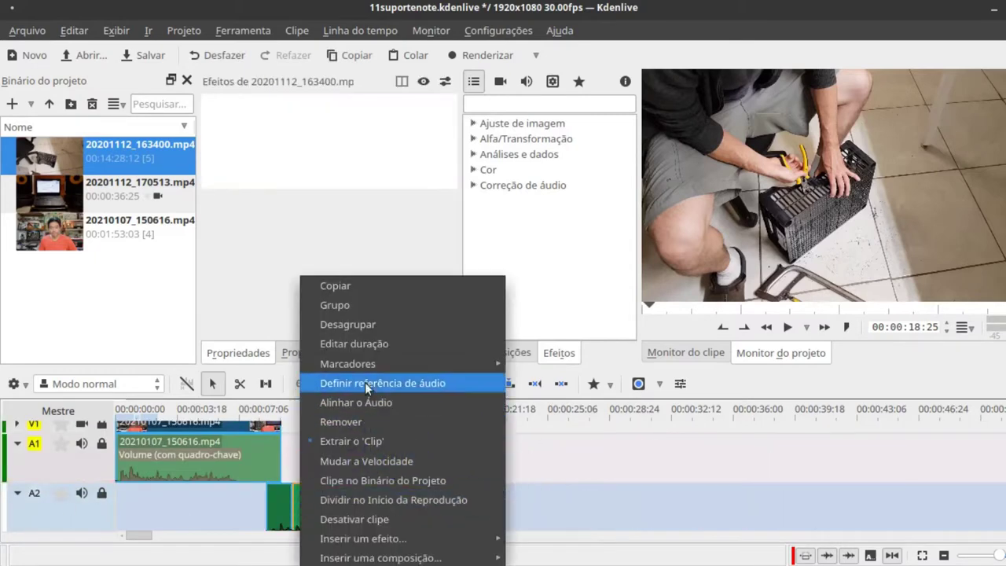
click(361, 329)
right_click(283, 505)
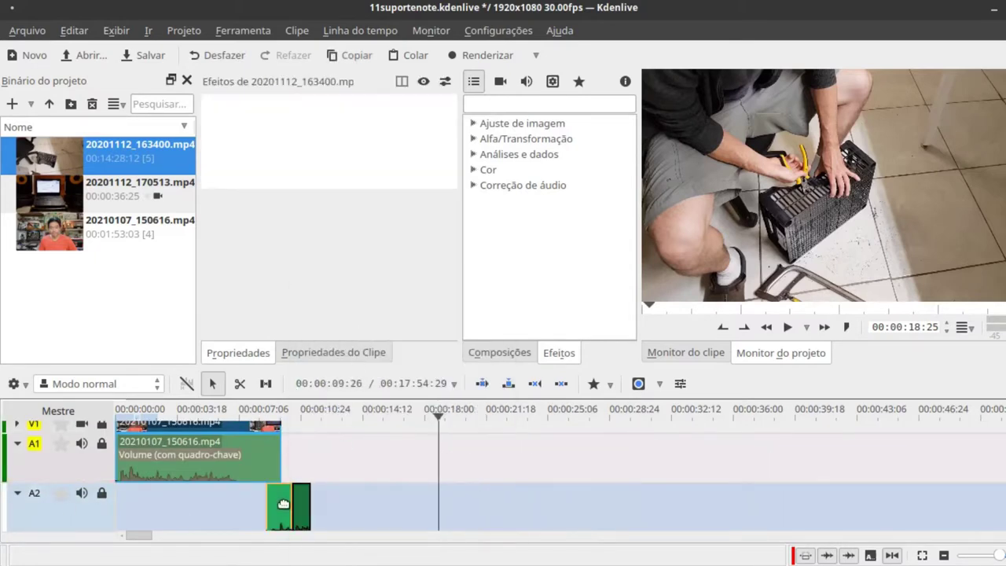
click(324, 332)
click(282, 509)
key(Delete)
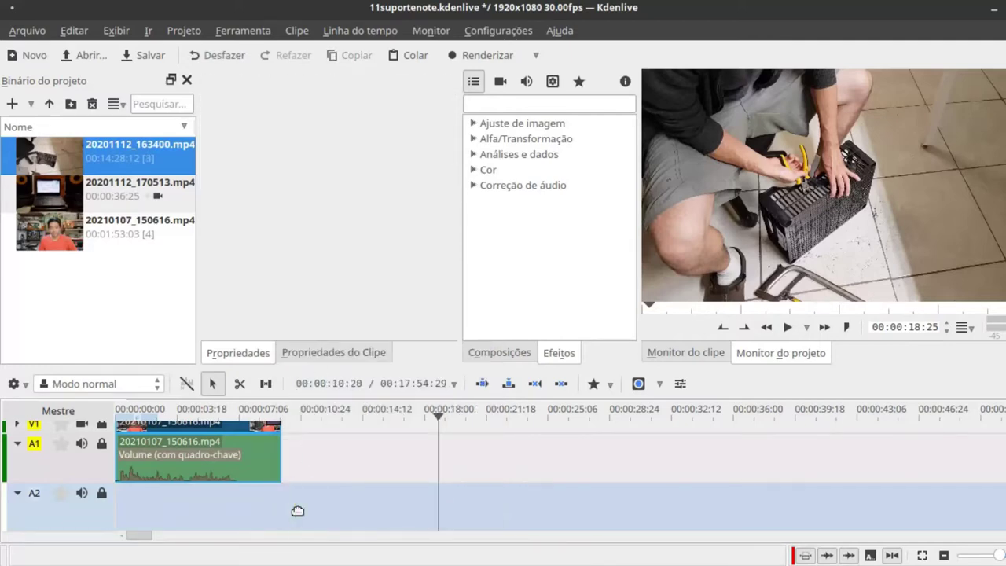
Move the long 20201112_163400.mp4 piece to V1 overlapping the preceding clip's end, add a Limpar composition there, and preview the transition.
scroll(39, 487, up, 2)
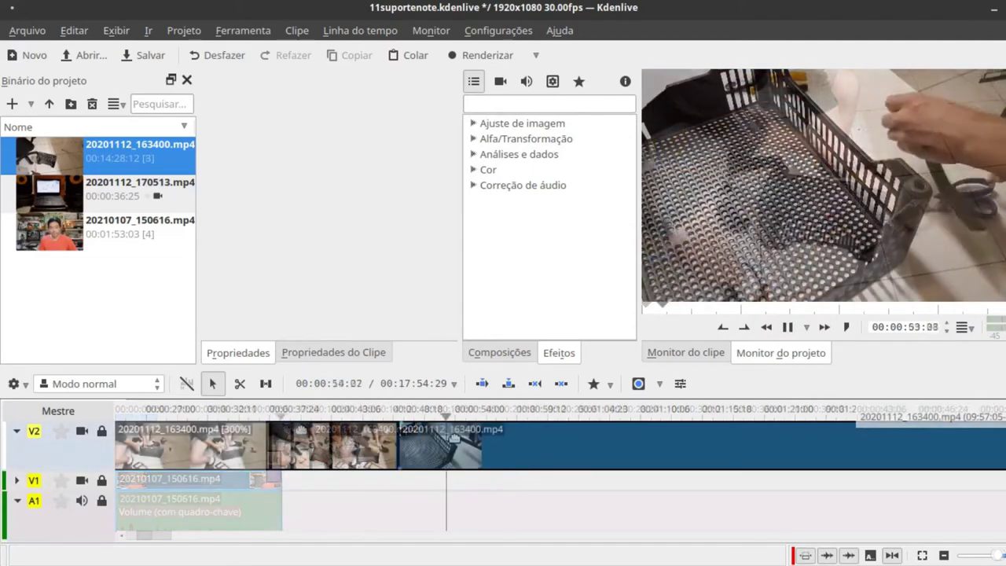
drag(445, 452, 393, 472)
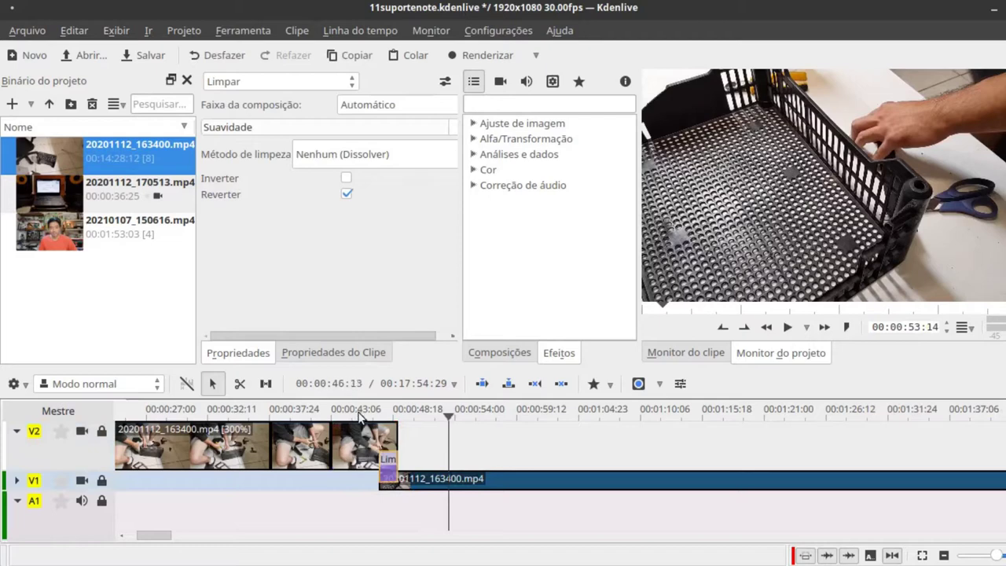
click(359, 415)
key(space)
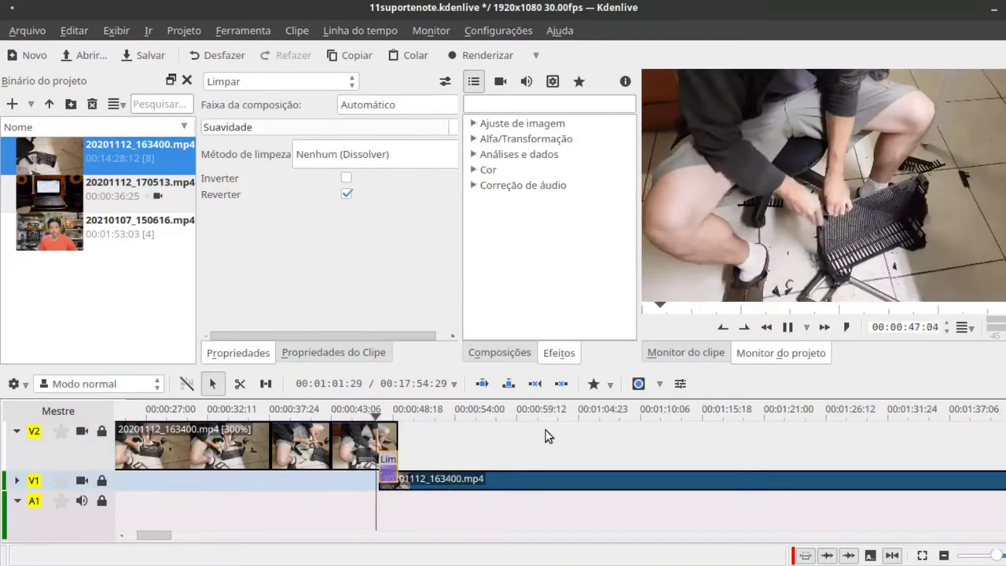
scroll(140, 450, down, 2)
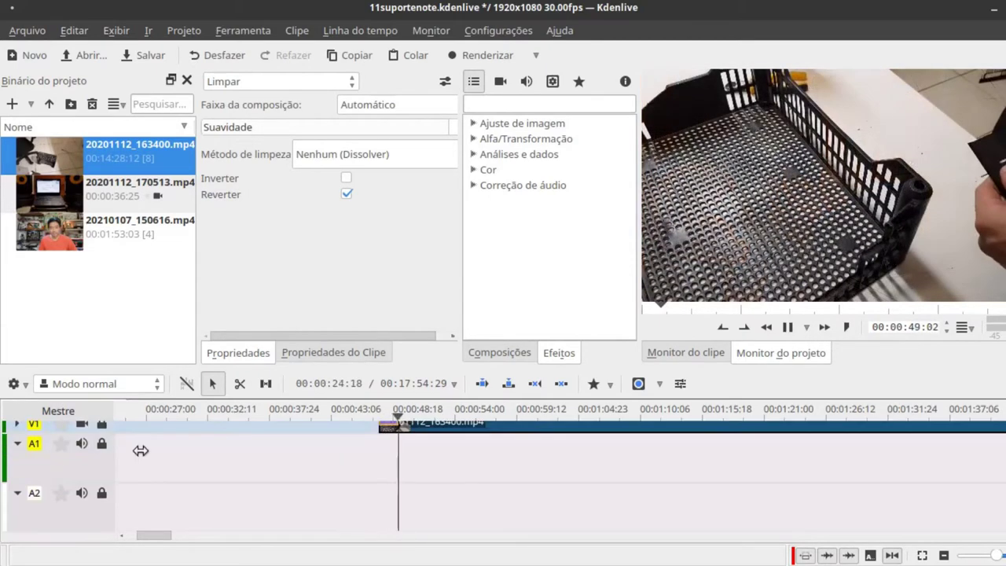
scroll(92, 477, up, 2)
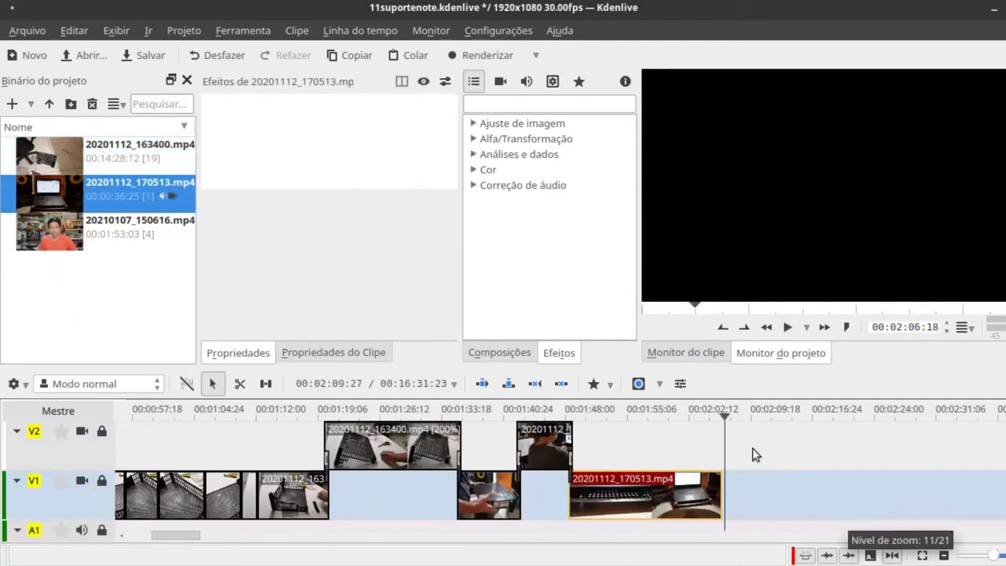
Move the closing 20210107_150616.mp4 clip to V2 overlapping the end of 20201112_170513.mp4, add a Limpar composition, and preview the transition.
scroll(817, 454, down, 6)
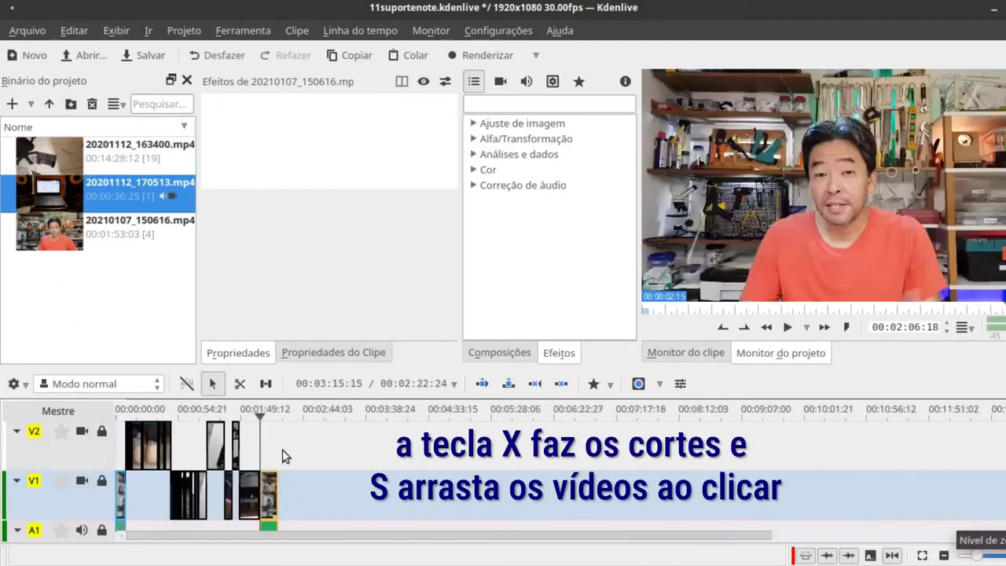
scroll(282, 449, up, 5)
scroll(559, 454, up, 2)
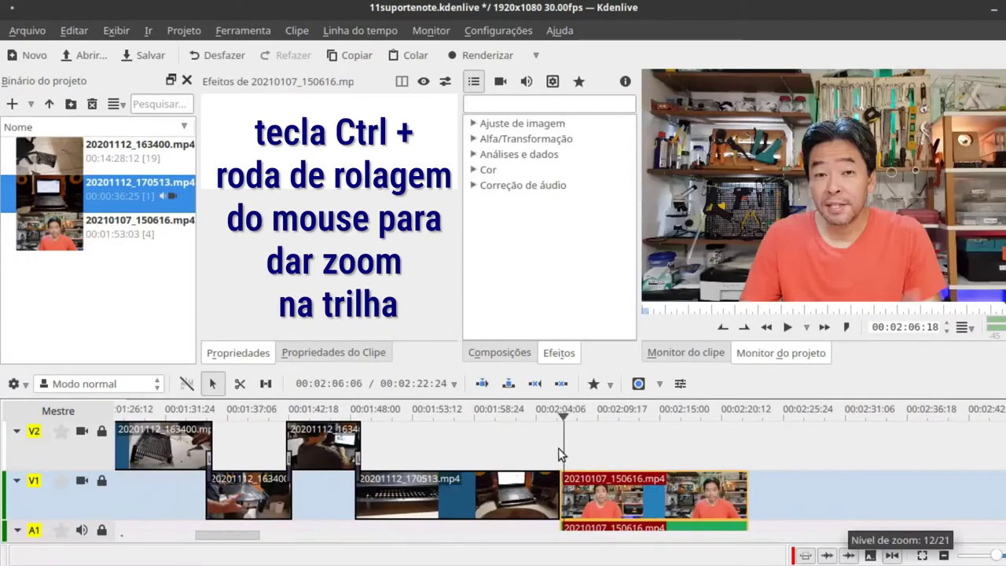
click(525, 428)
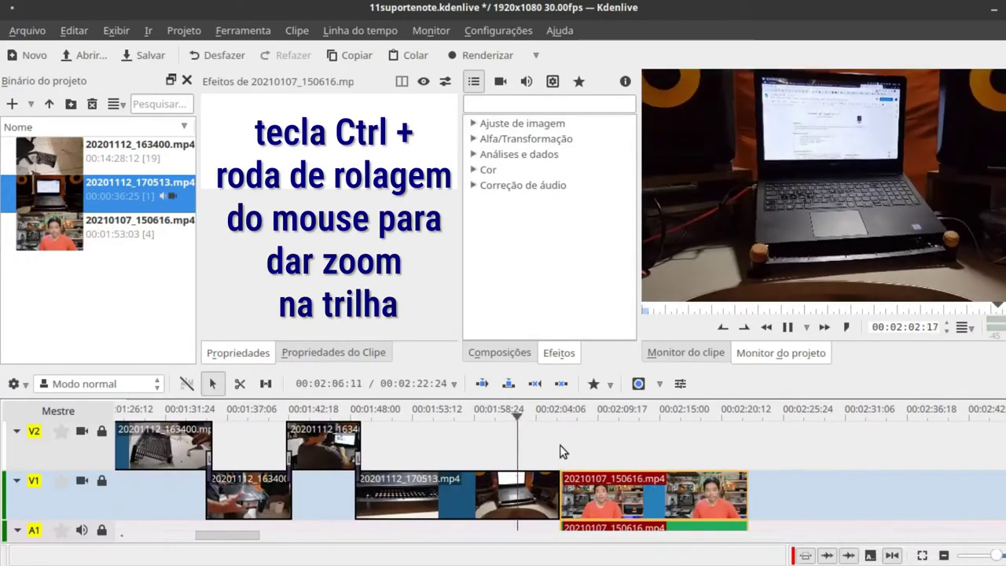
drag(596, 495, 572, 451)
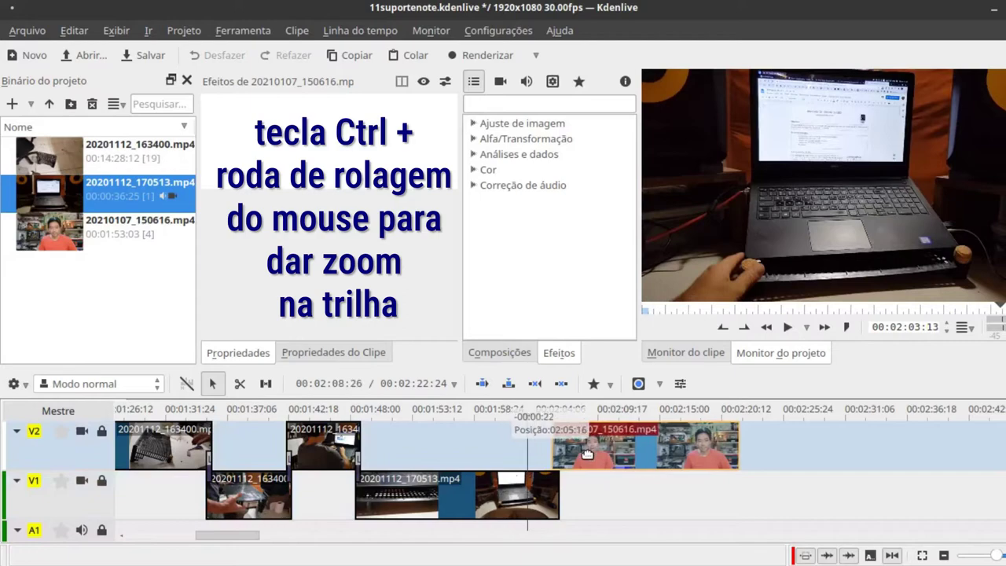
scroll(381, 464, up, 2)
click(606, 470)
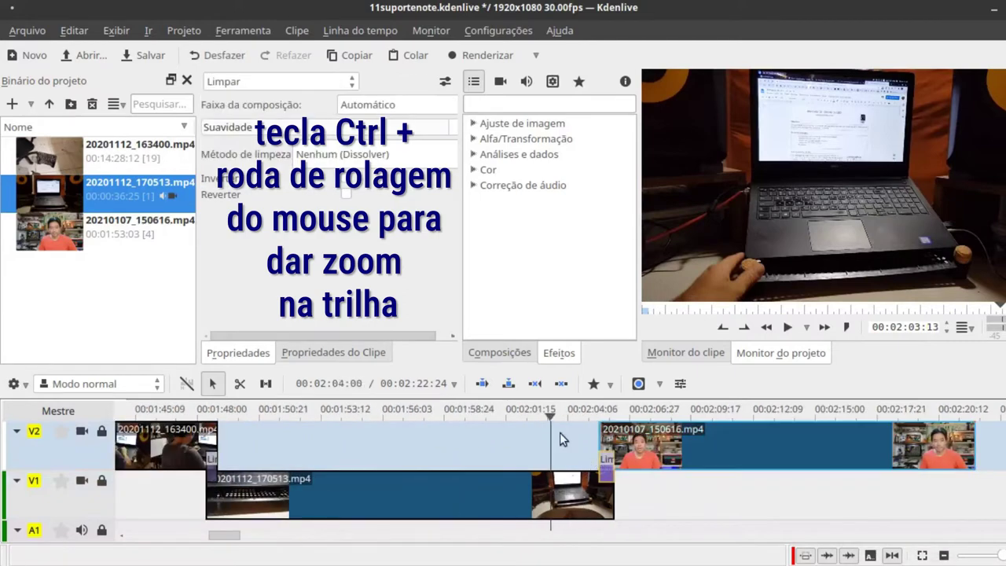
key(space)
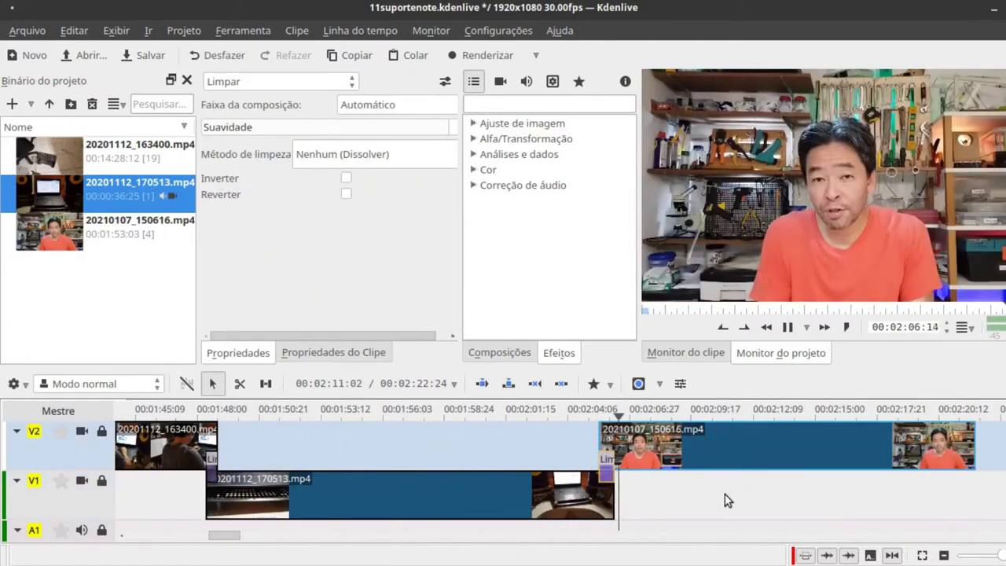
key(space)
Apply the Volume (com quadro-chave) effect to the closing 20210107_150616.mp4 audio on A2 with a gain of 5 dB.
scroll(85, 512, down, 3)
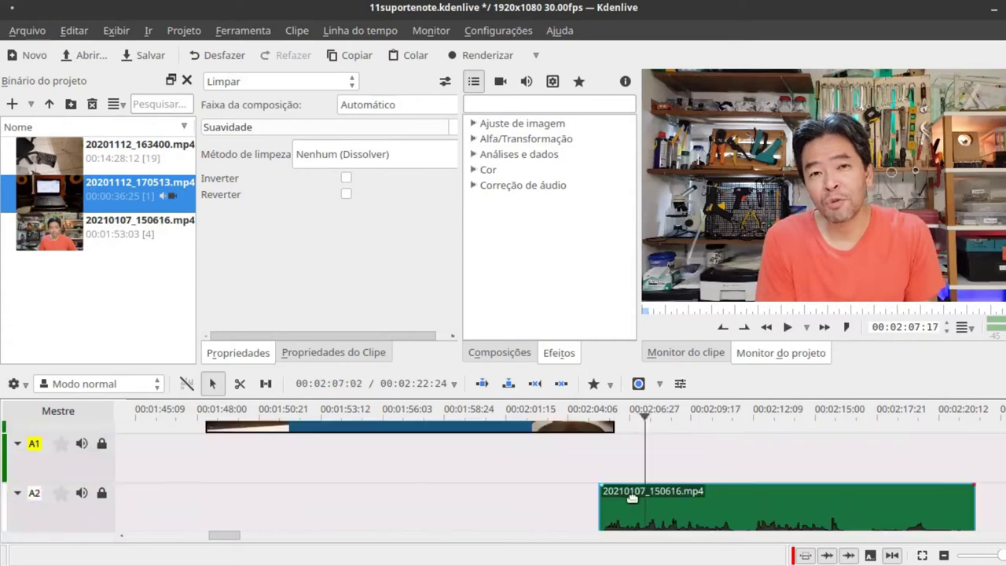
click(643, 507)
click(473, 186)
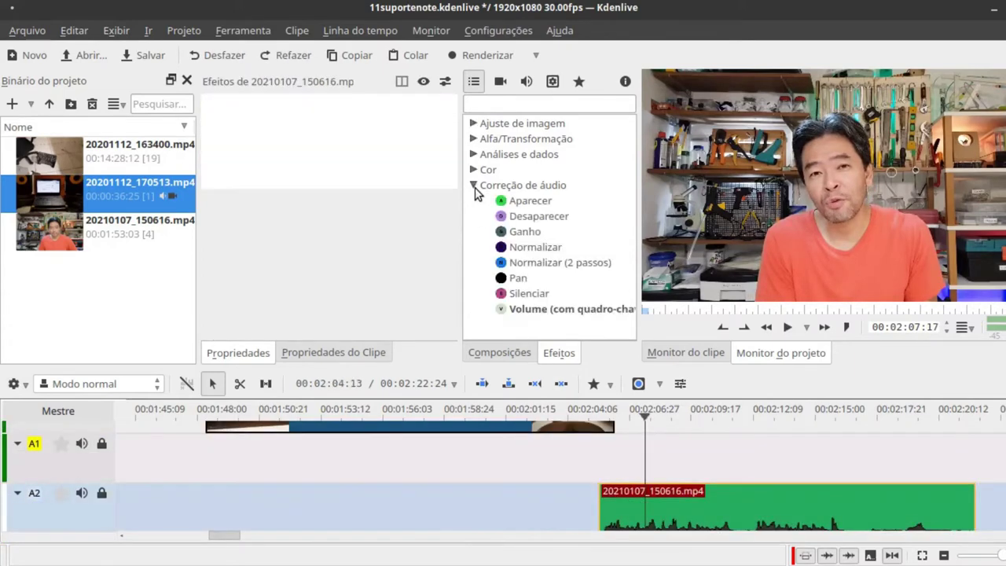
double_click(532, 309)
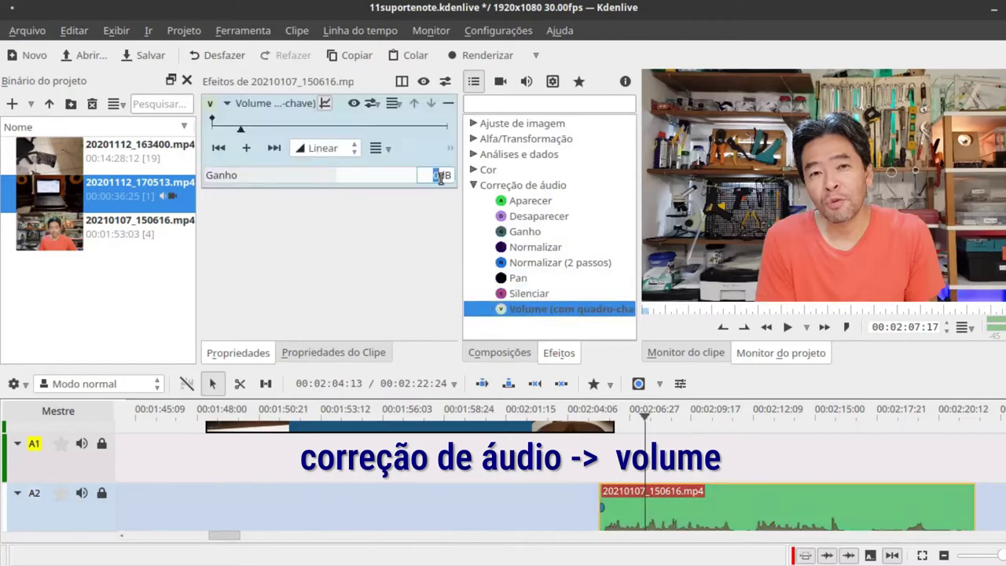
Cut the closing 20210107_150616.mp4 clip at 00:02:16:03, on the thumbs-up frame, and remove the section after the cut.
click(535, 419)
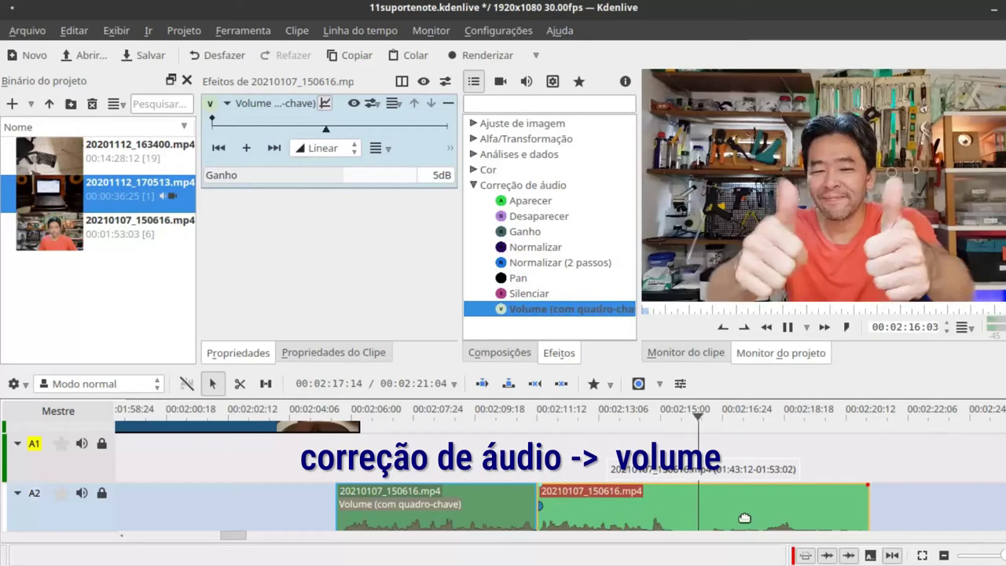
key(space)
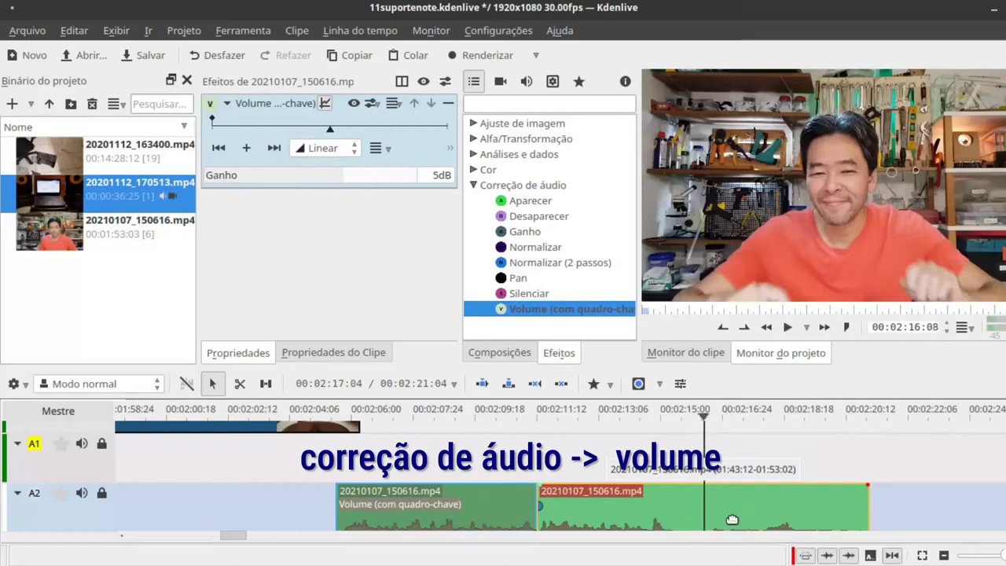
key(Left)
key(Left)
key(Left)
key(Left)
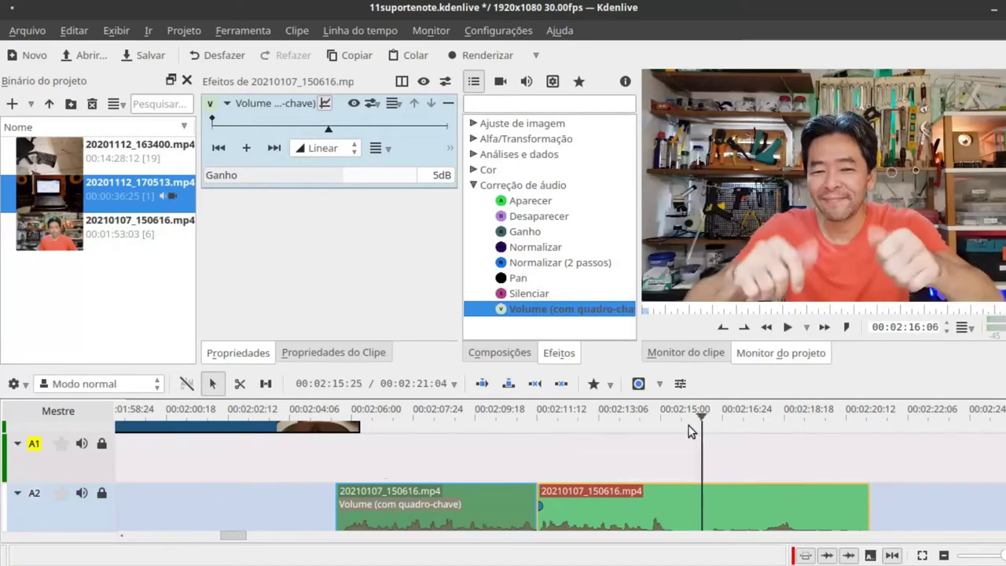
key(Left)
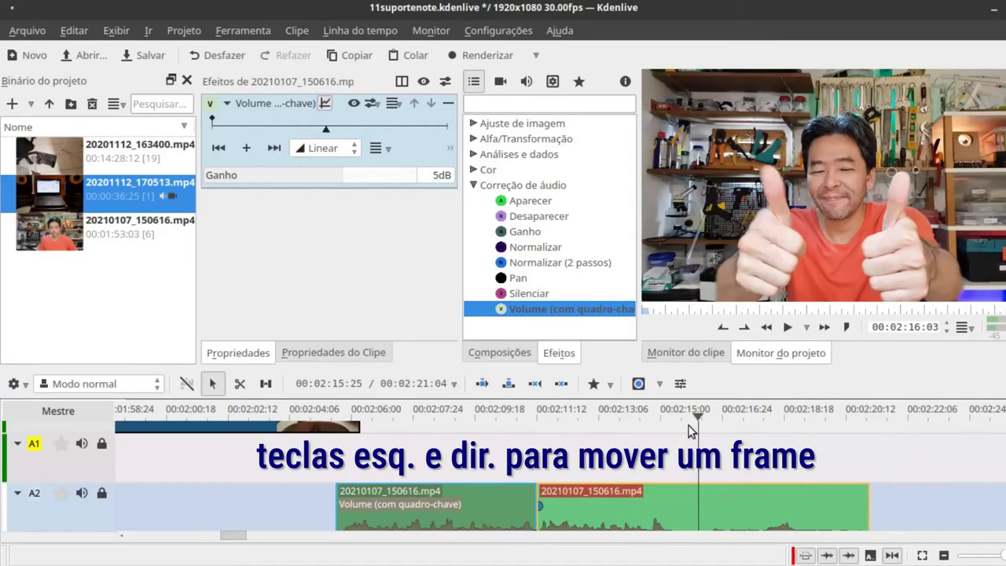
key(x)
click(697, 507)
key(s)
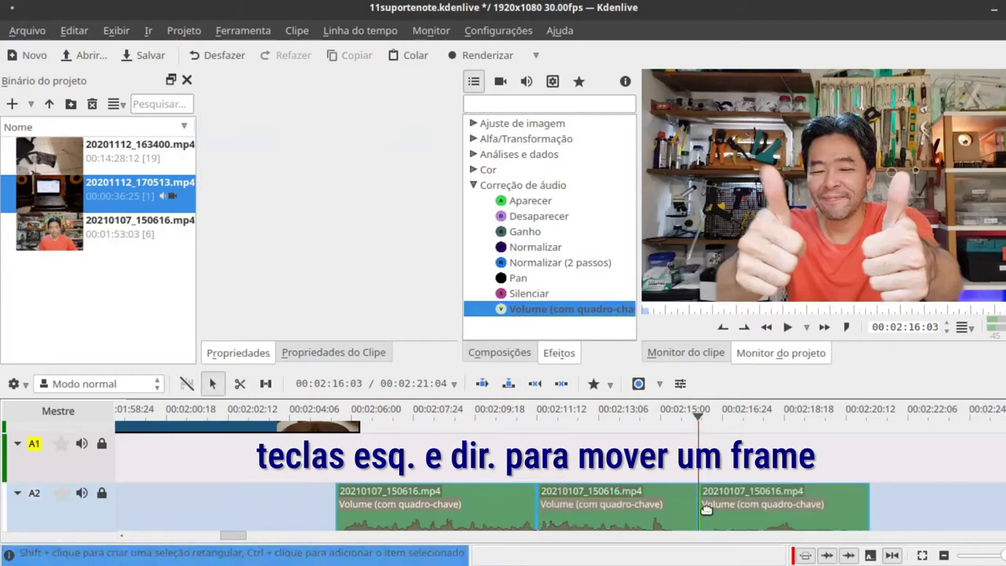
right_click(709, 507)
click(750, 421)
key(ctrl+s)
Import LegendaOpenMaker.mp4, inscreva-se.mp4 and VinhetaOM.mp4 from the Gravação vídeos folder into the project bin.
key(super+e)
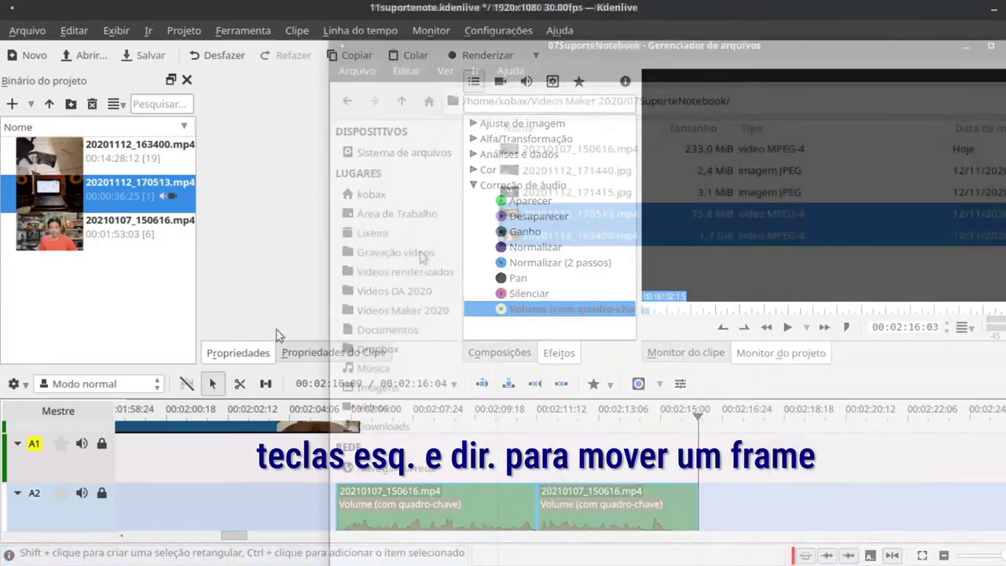
drag(583, 278, 126, 267)
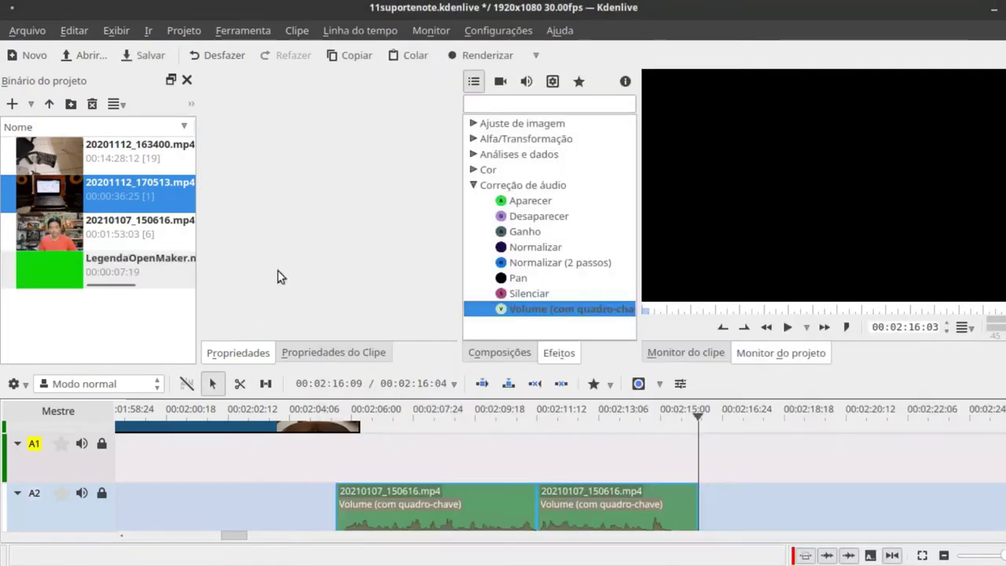
drag(564, 374, 123, 320)
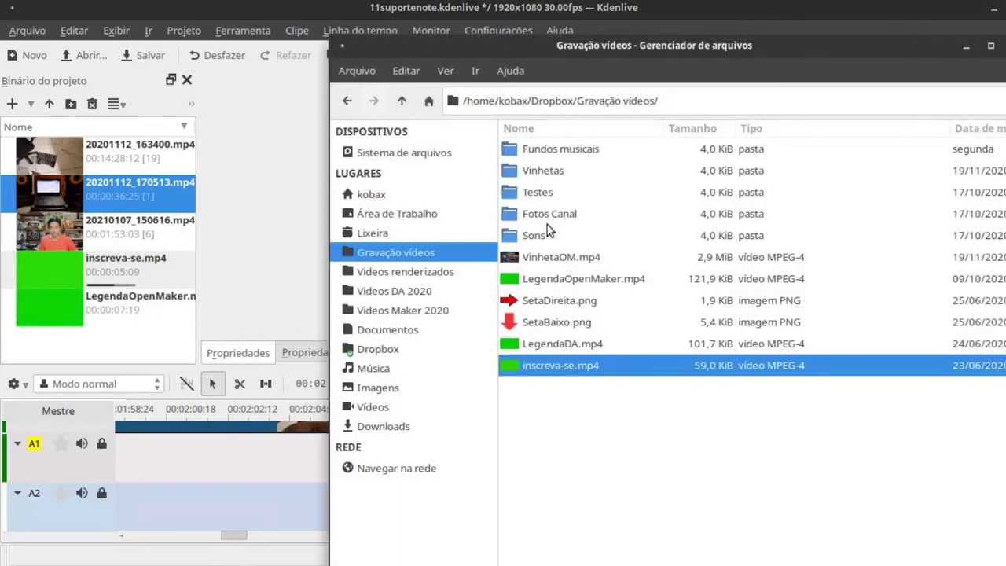
drag(552, 259, 109, 331)
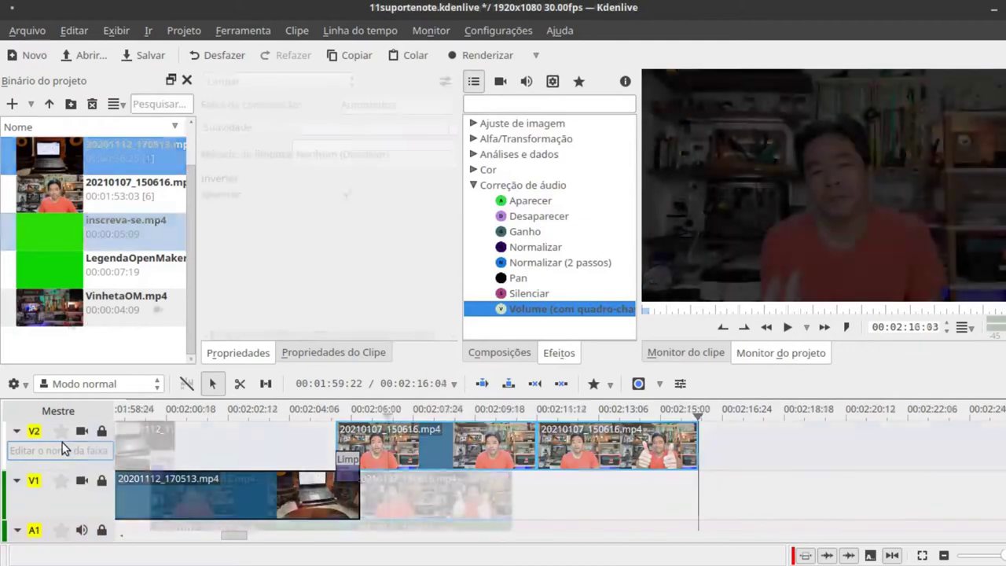
Place VinhetaOM.mp4 on V2 overlapping the closing clip's end with a Limpar composition, and fade its end to black.
drag(69, 313, 492, 442)
click(500, 458)
key(space)
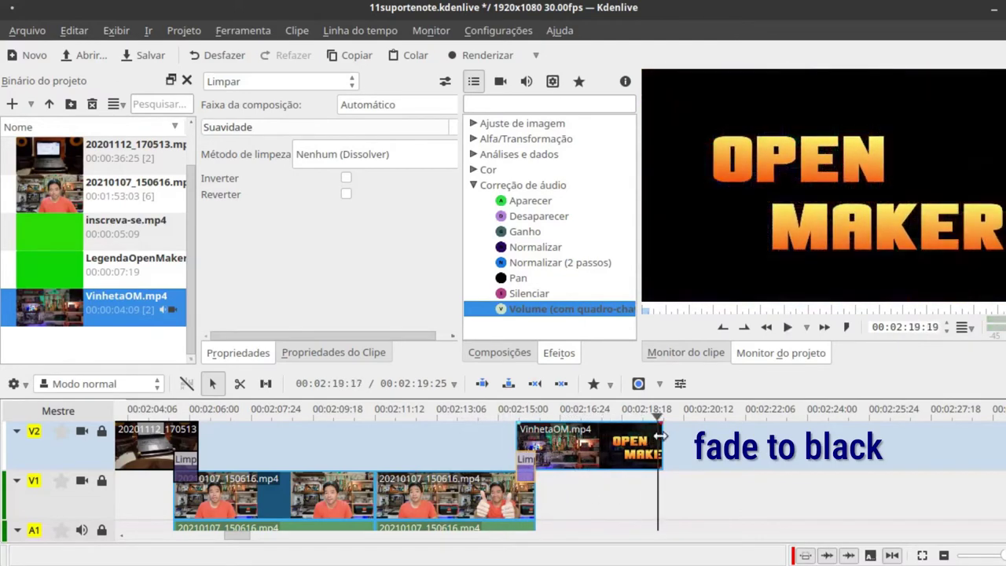
drag(660, 424, 645, 426)
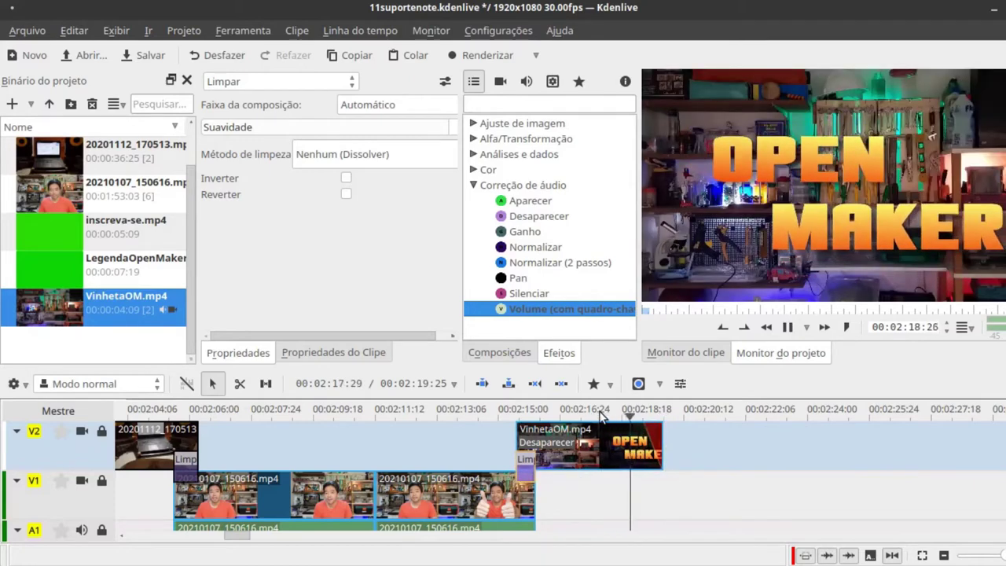
Place inscreva-se.mp4 on V2 above the closing clip from about 00:02:08, and show its subscribe banner frame at 00:02:11:09.
click(46, 227)
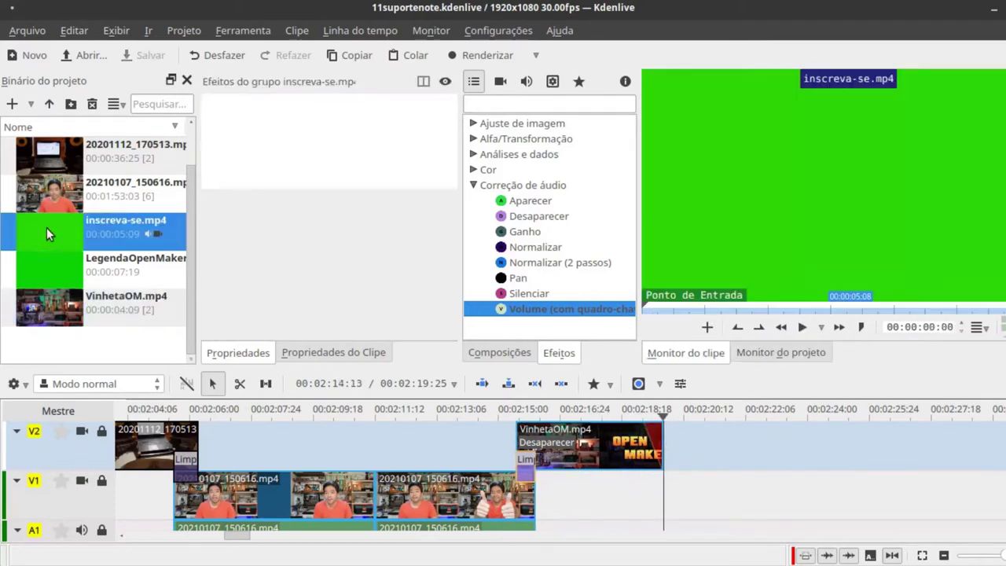
drag(46, 227, 282, 453)
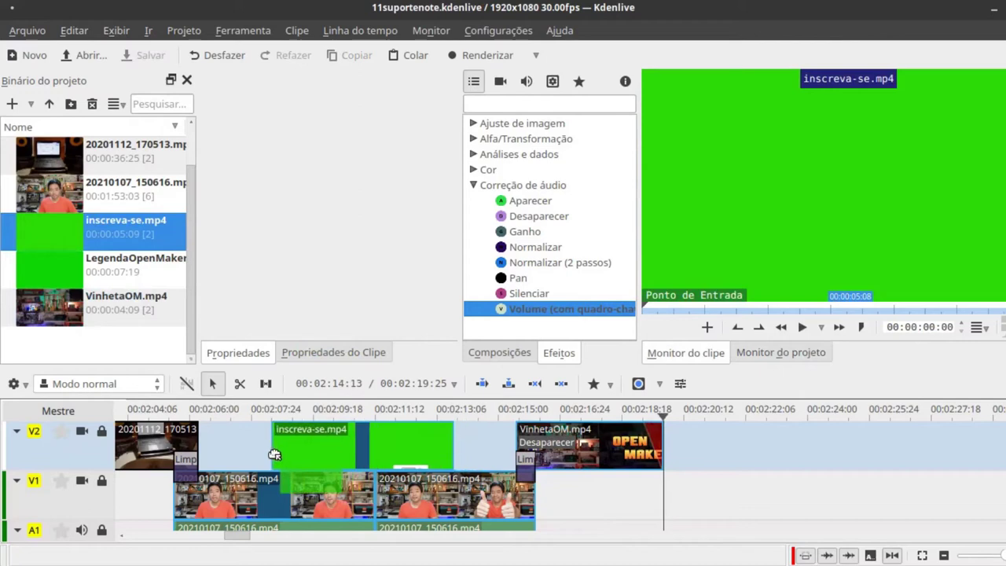
click(373, 444)
click(382, 434)
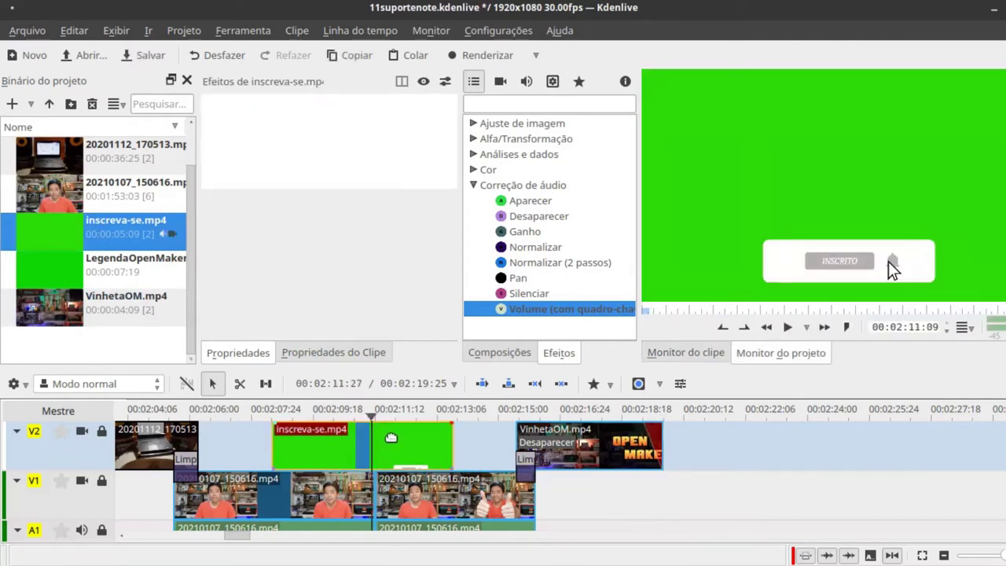
Add the Chave do Croma: Básica effect to inscreva-se.mp4 and sample its green background as the key colour.
click(473, 139)
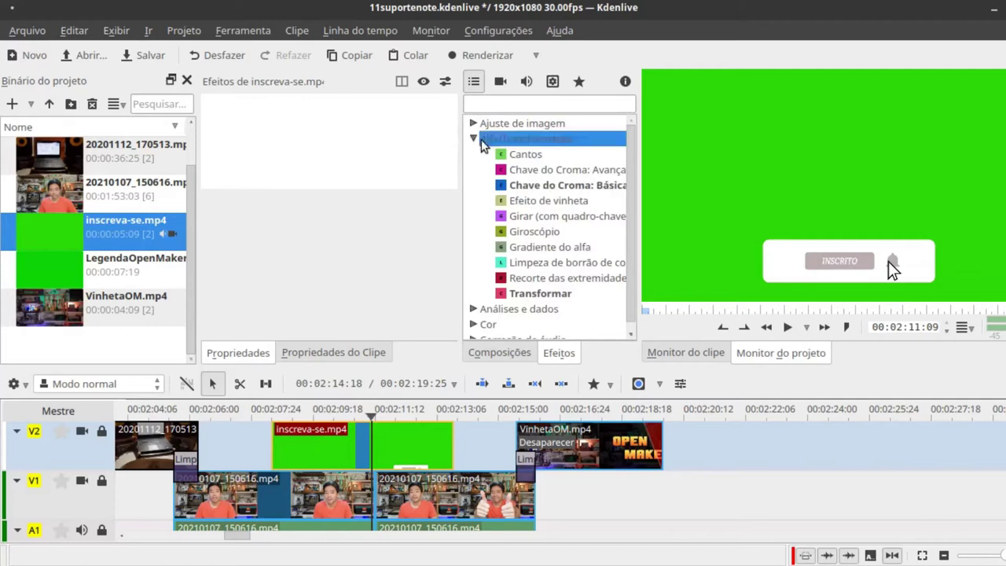
click(521, 186)
double_click(521, 186)
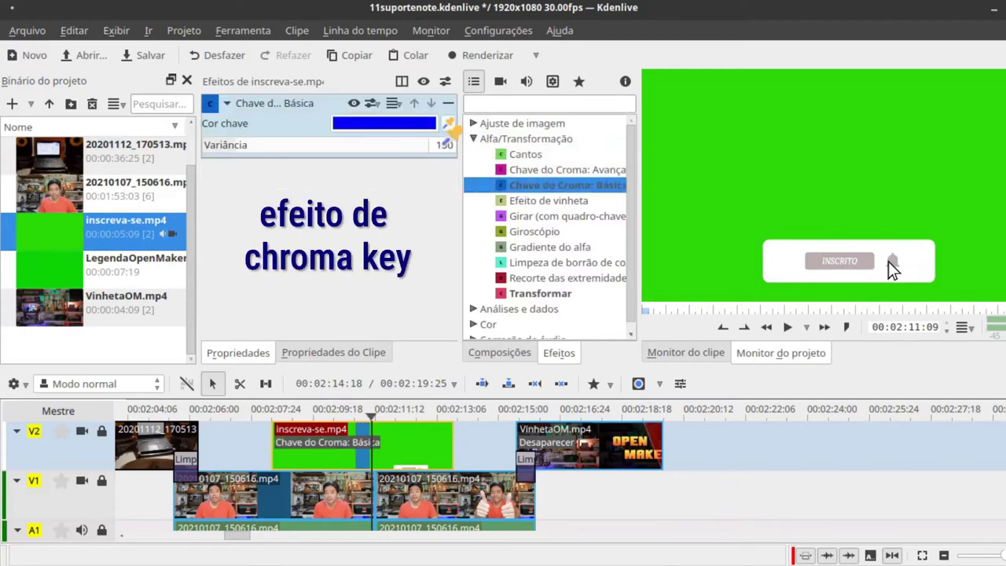
click(805, 169)
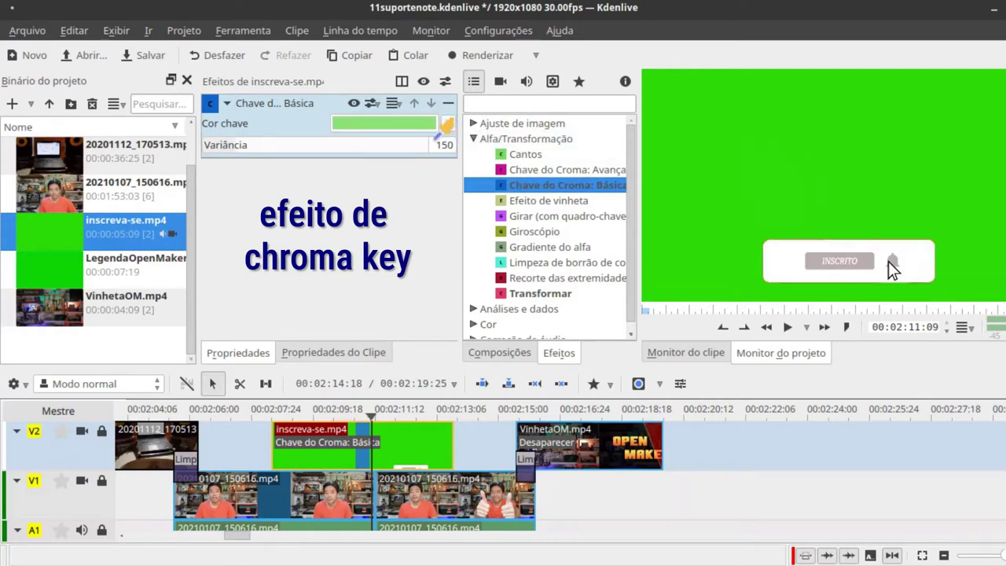
Set the chroma key colour of inscreva-se.mp4 to #1ee100 and the variance to 242, and preview the overlay.
click(436, 124)
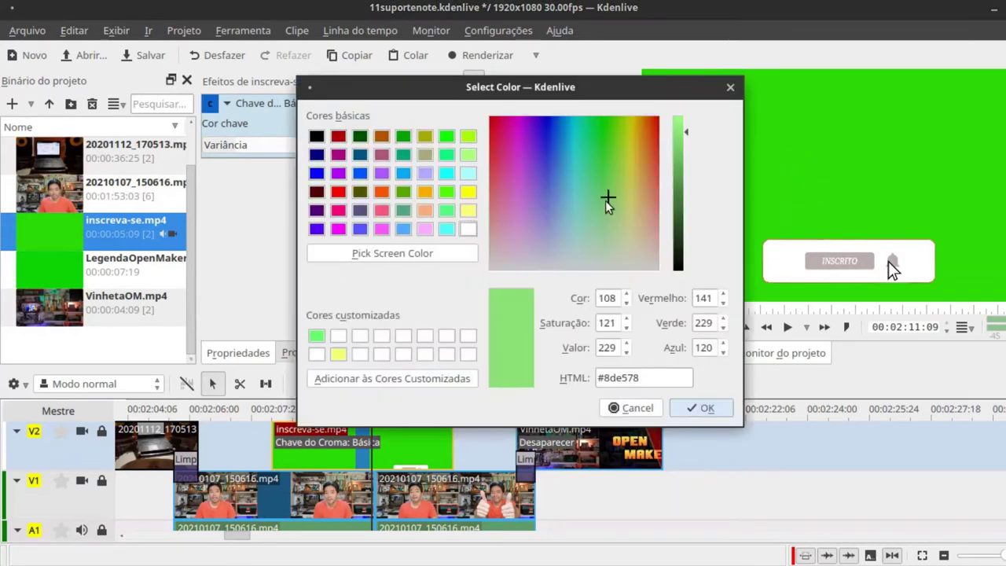
drag(609, 198, 607, 127)
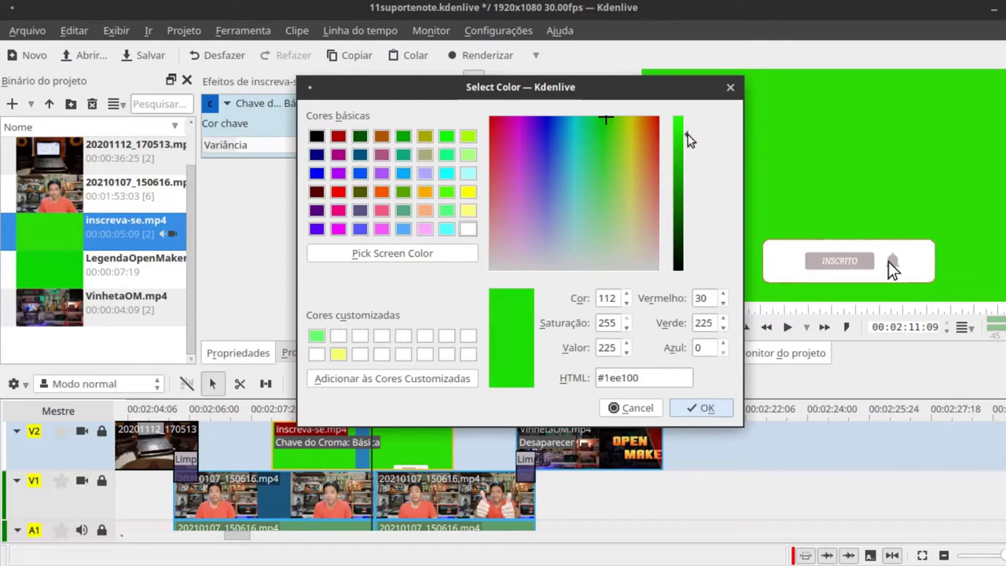
click(704, 408)
drag(254, 145, 256, 143)
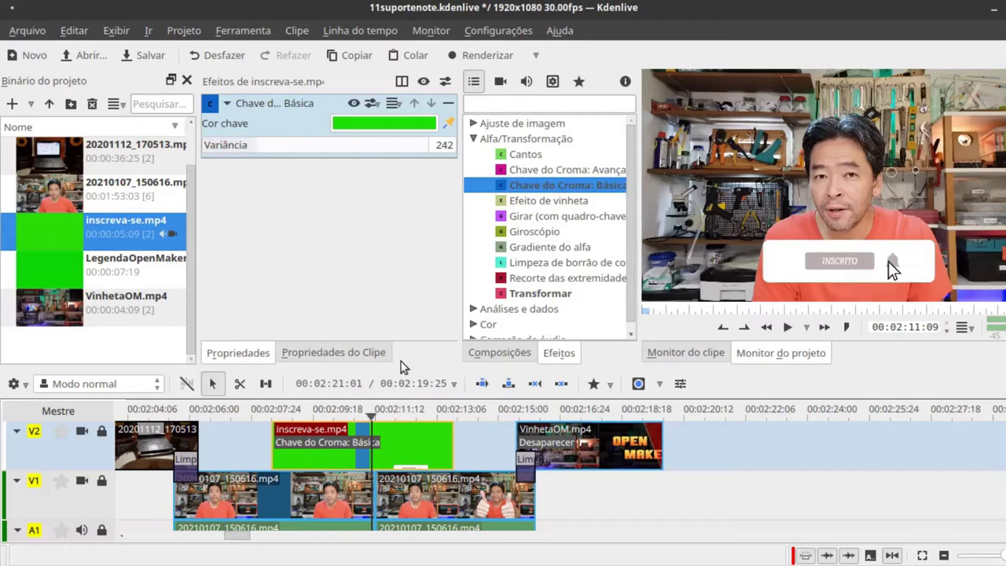
click(260, 412)
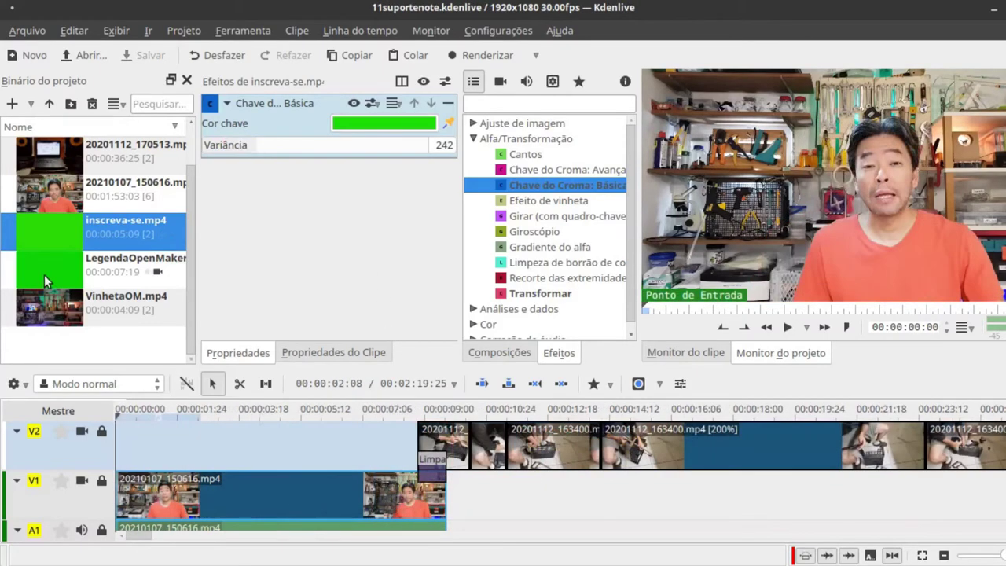
Place LegendaOpenMaker.mp4 at the start of V2, ungroup its video and audio, and delete the audio part.
drag(36, 266, 203, 442)
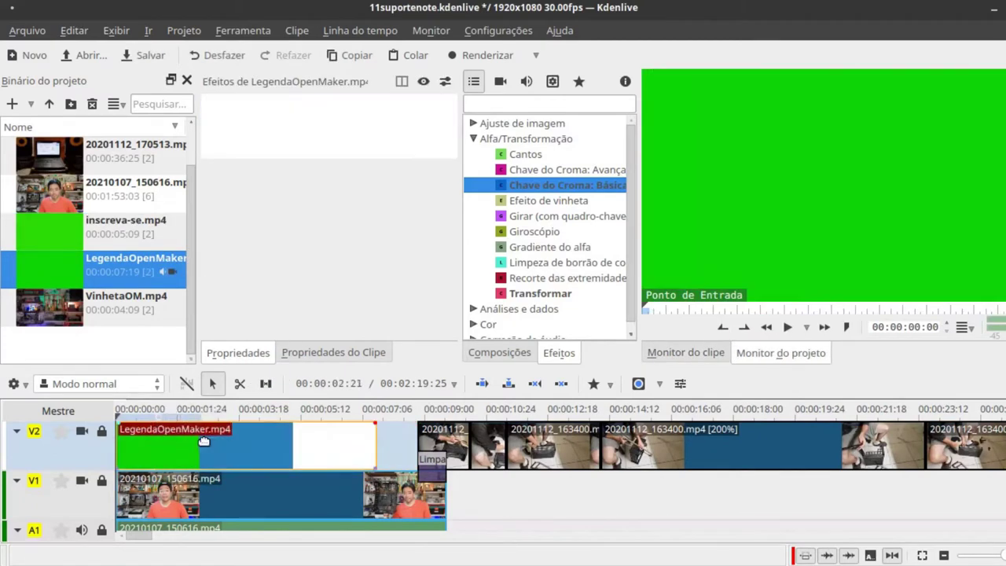
right_click(170, 437)
click(225, 341)
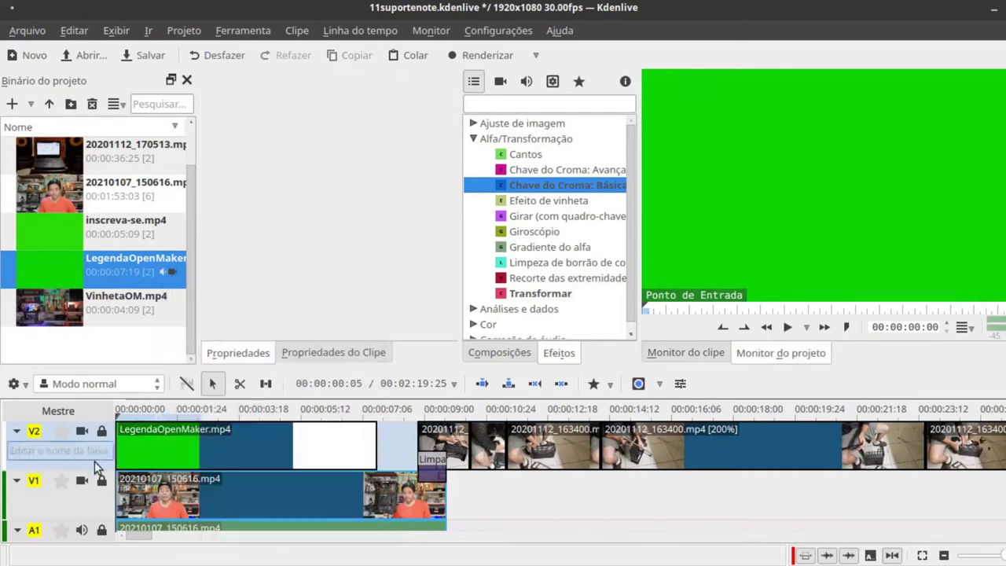
scroll(94, 461, down, 2)
key(Delete)
scroll(15, 455, up, 2)
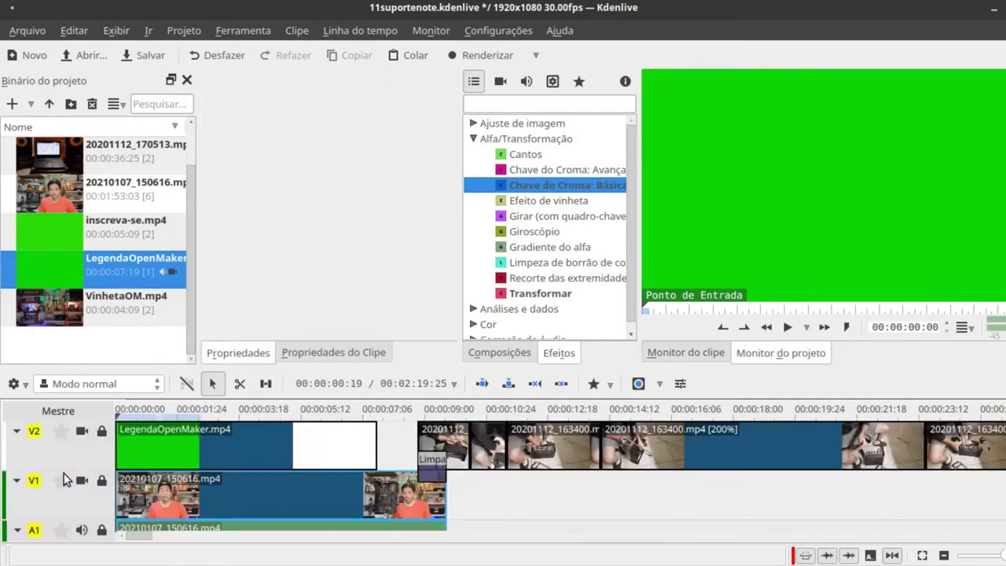
Add the Chave do Croma: Básica effect to LegendaOpenMaker.mp4 and sample its green background as the key colour.
click(183, 450)
drag(183, 450, 183, 451)
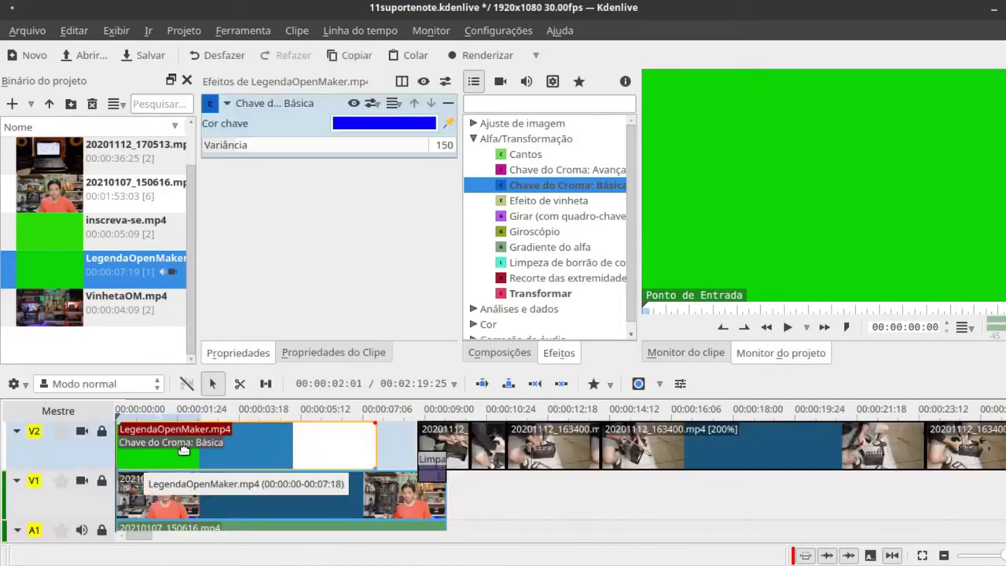
click(450, 125)
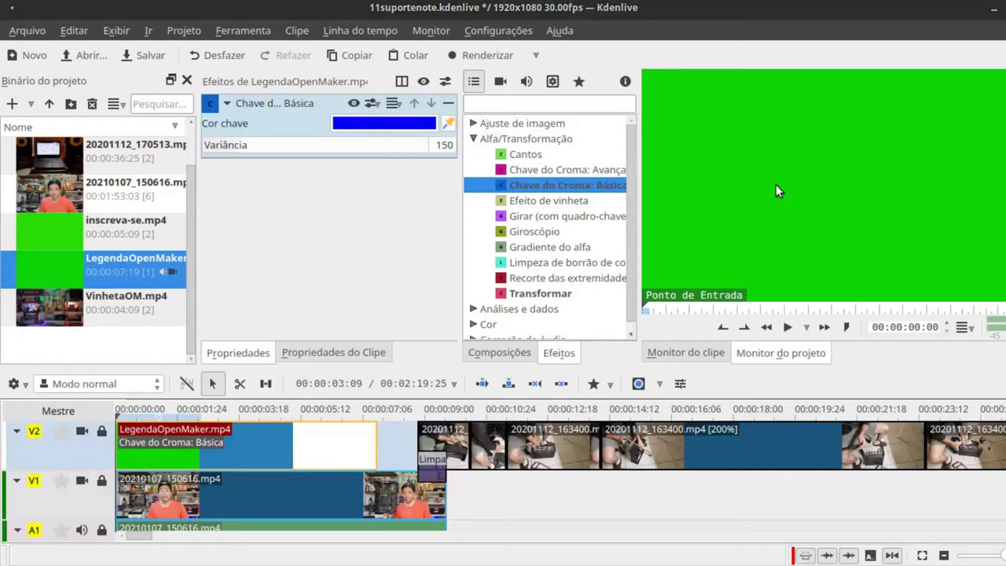
click(776, 184)
key(space)
click(801, 161)
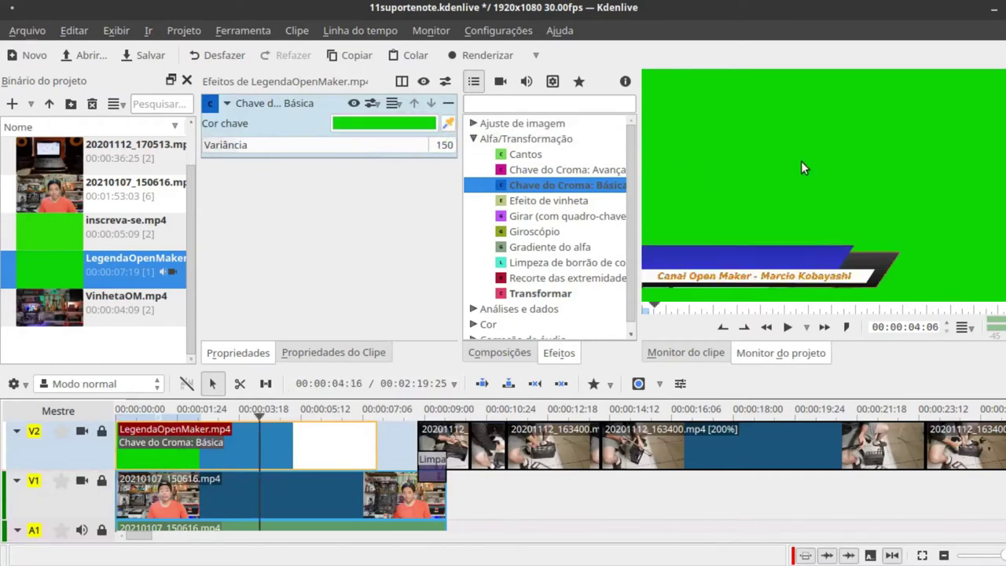
Set the chroma key variance of LegendaOpenMaker.mp4 to 239 and play the overlay from the project start.
drag(276, 140, 266, 149)
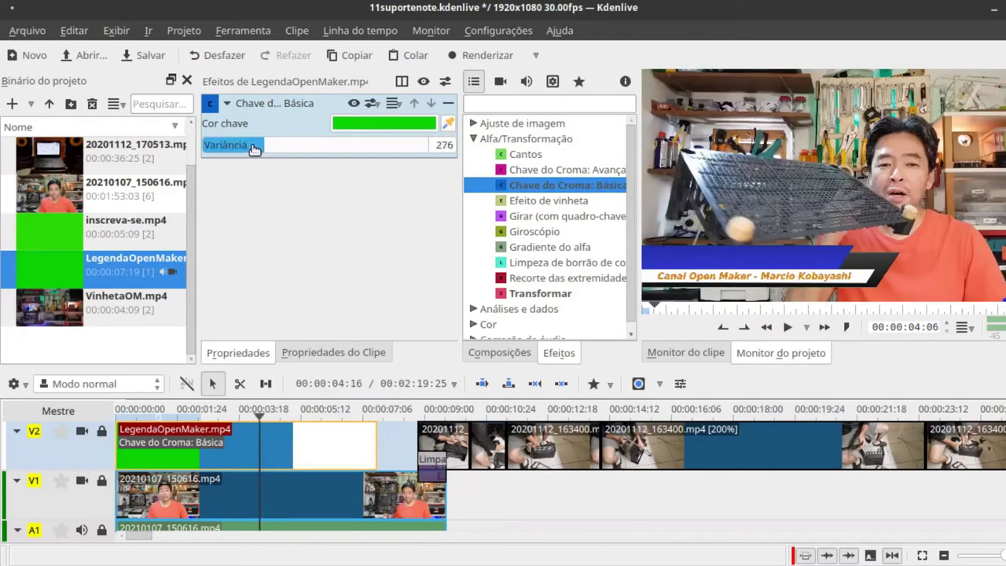
key(Home)
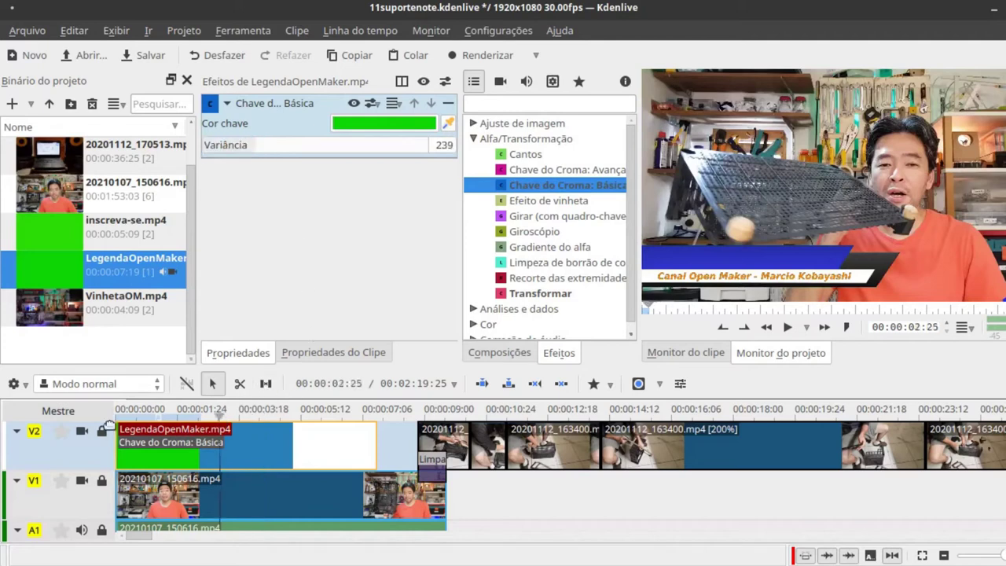
key(space)
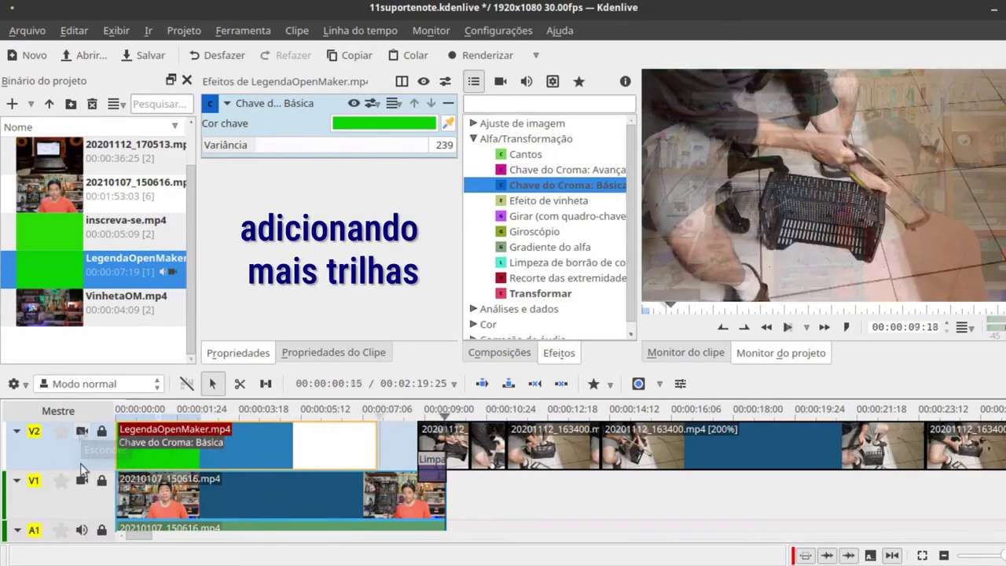
Insert a new video track above V2.
right_click(82, 462)
click(133, 473)
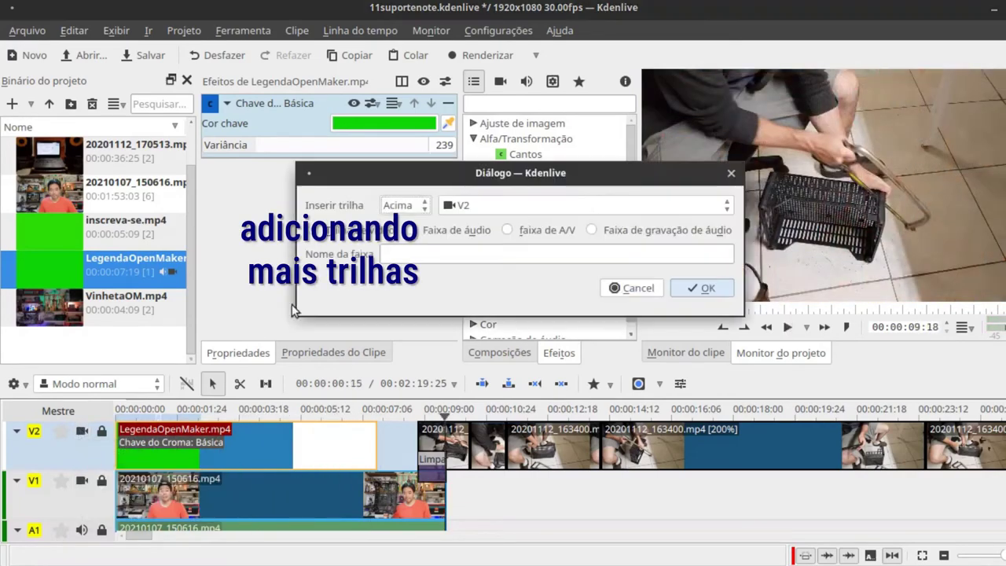
click(705, 289)
Create a title clip over the frame at 00:00:02:26 with the background shown, and write "Suporte de notebook maker" on the blue banner.
click(144, 438)
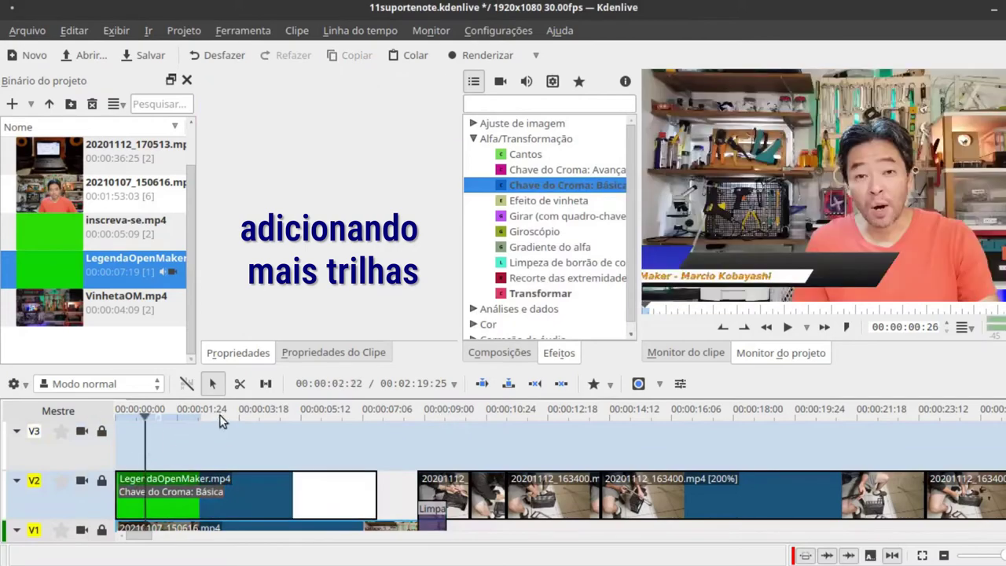
click(215, 415)
click(31, 105)
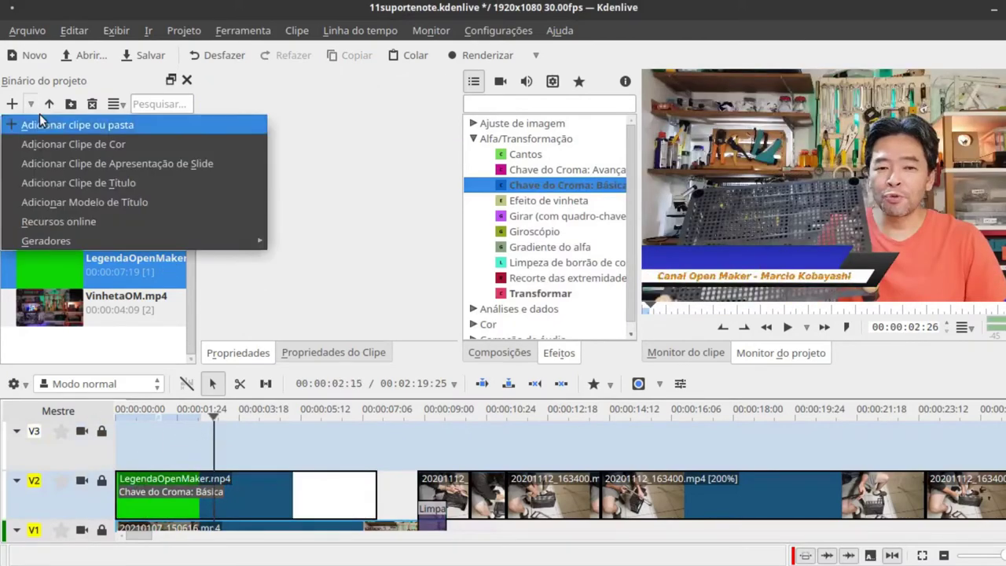
click(67, 182)
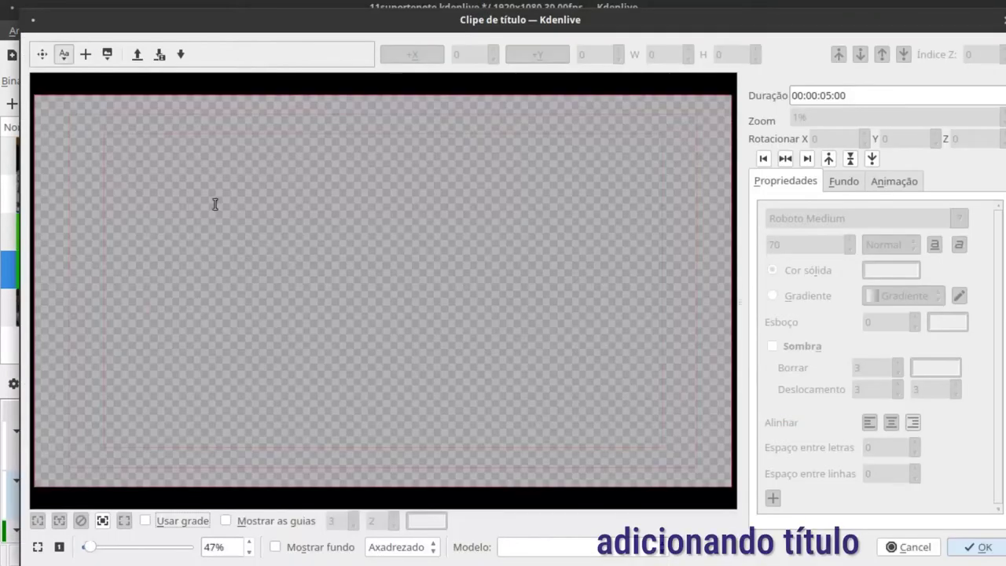
click(275, 546)
click(65, 407)
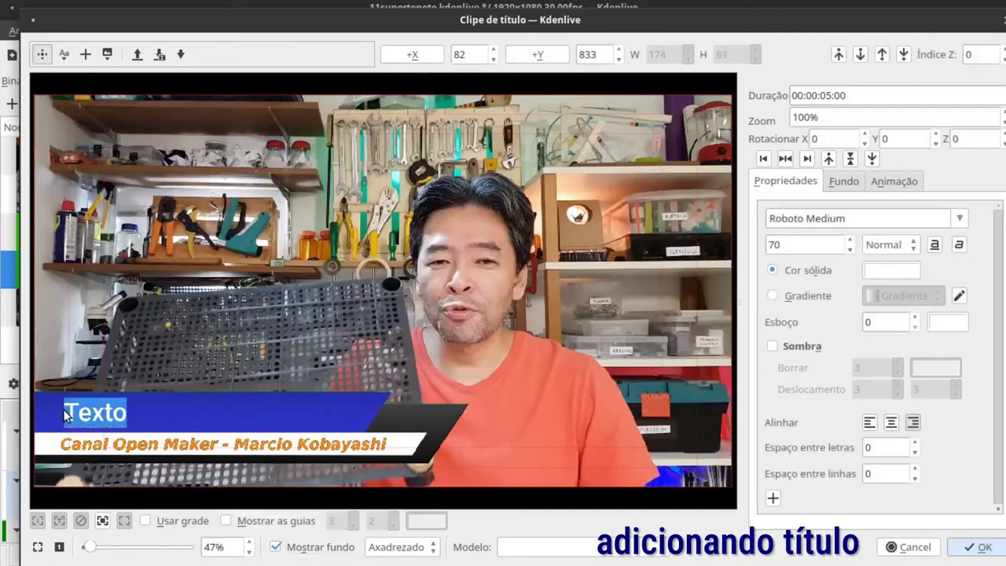
text(Suporte de n)
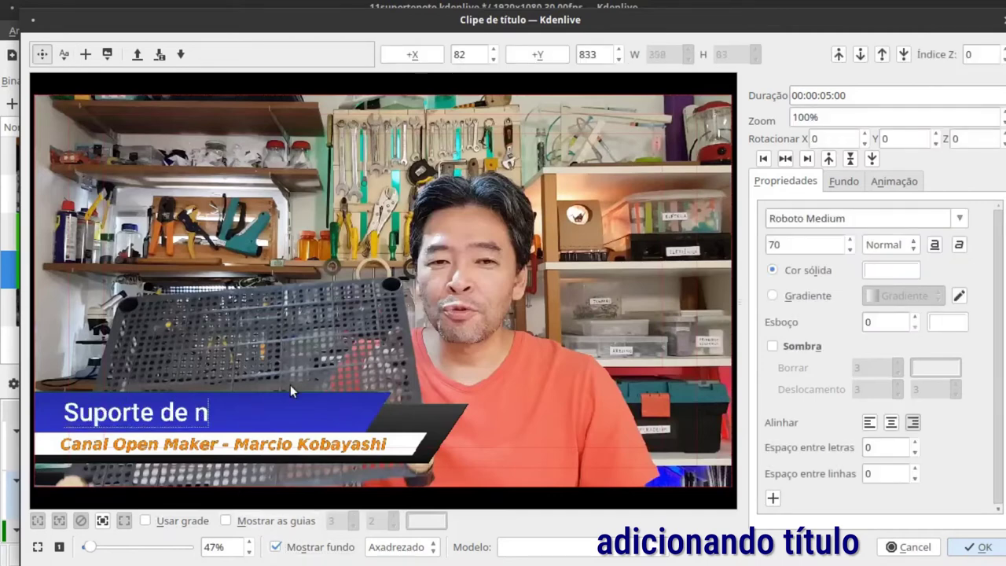
text(otebook maker)
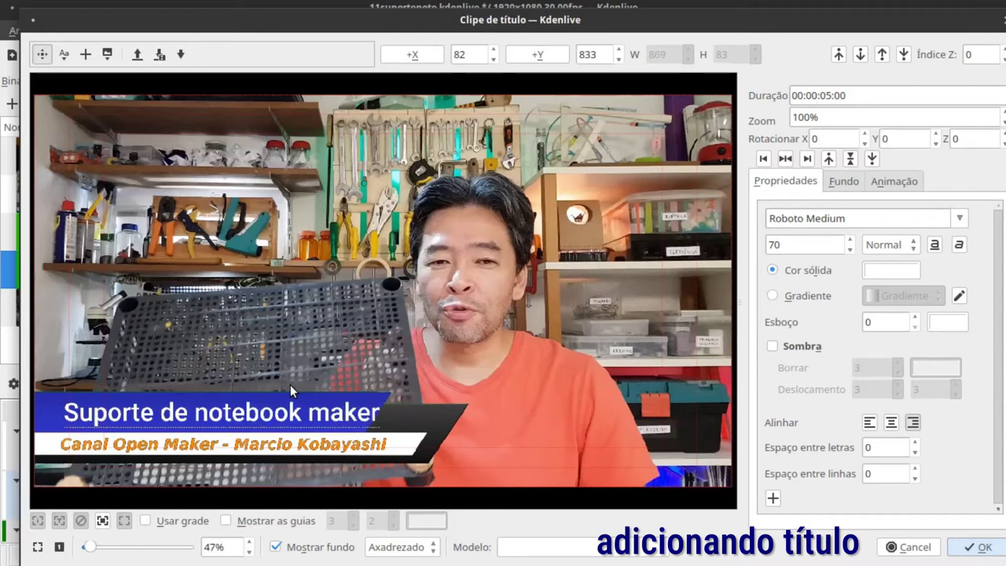
Set the title text's font size to 65, move it to about X 59, Y 837, and enable its shadow.
double_click(279, 414)
key(ctrl+a)
double_click(774, 243)
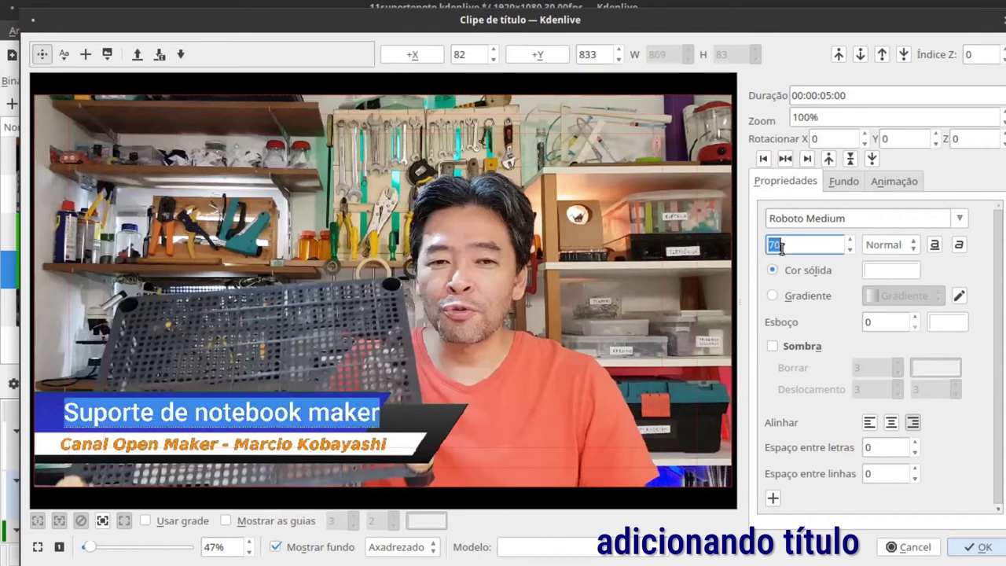
text(60)
scroll(780, 249, up, 5)
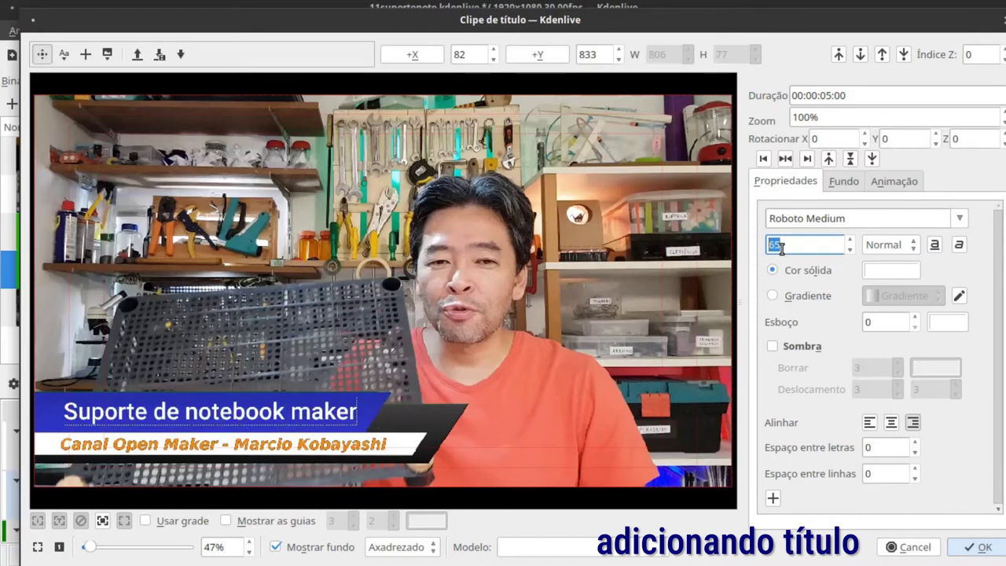
drag(254, 412, 246, 414)
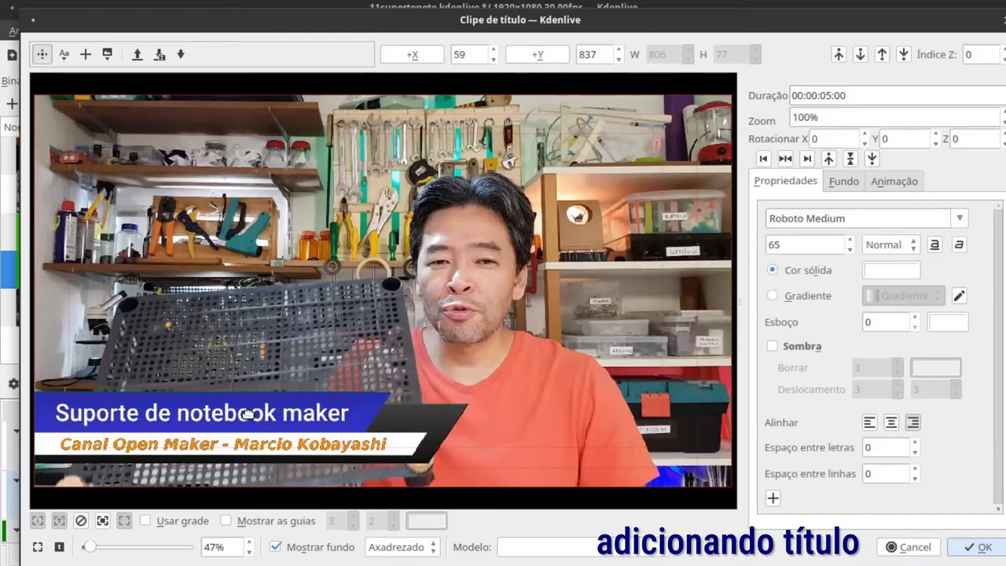
click(772, 346)
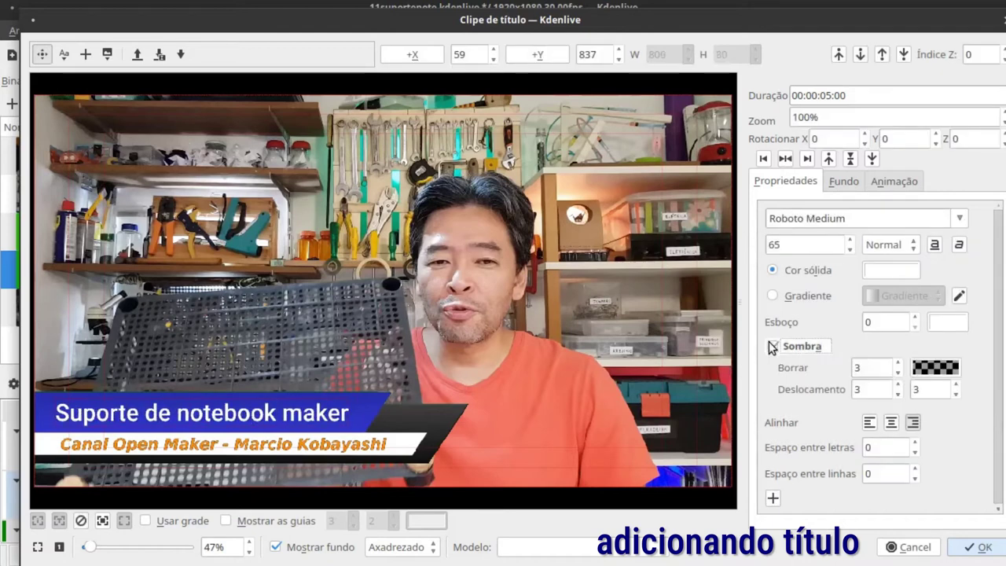
Reword the title to "Suporte maker de notebook" and save the title clip to the project bin.
double_click(322, 413)
key(BackSpace)
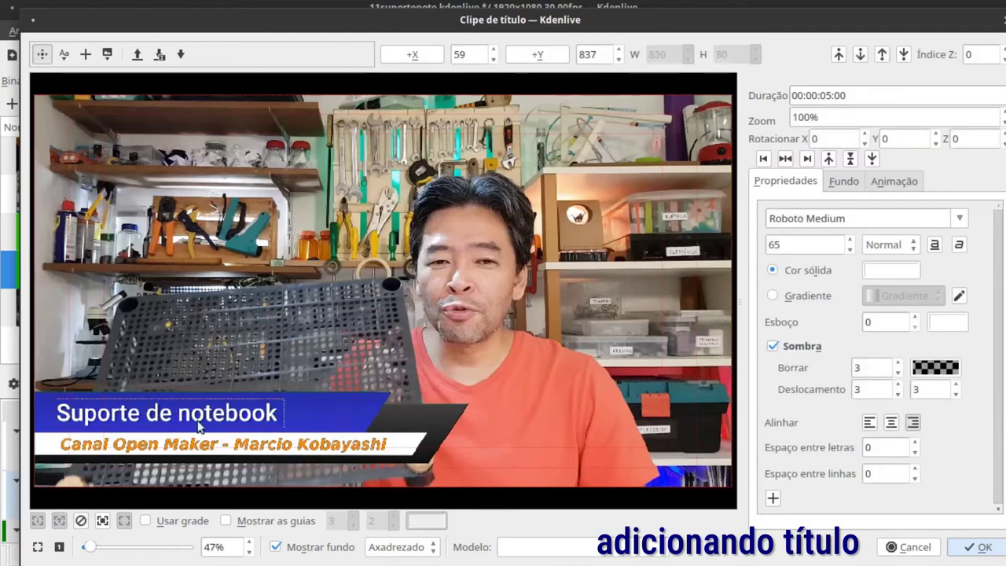
double_click(157, 412)
key(Left)
text(maker)
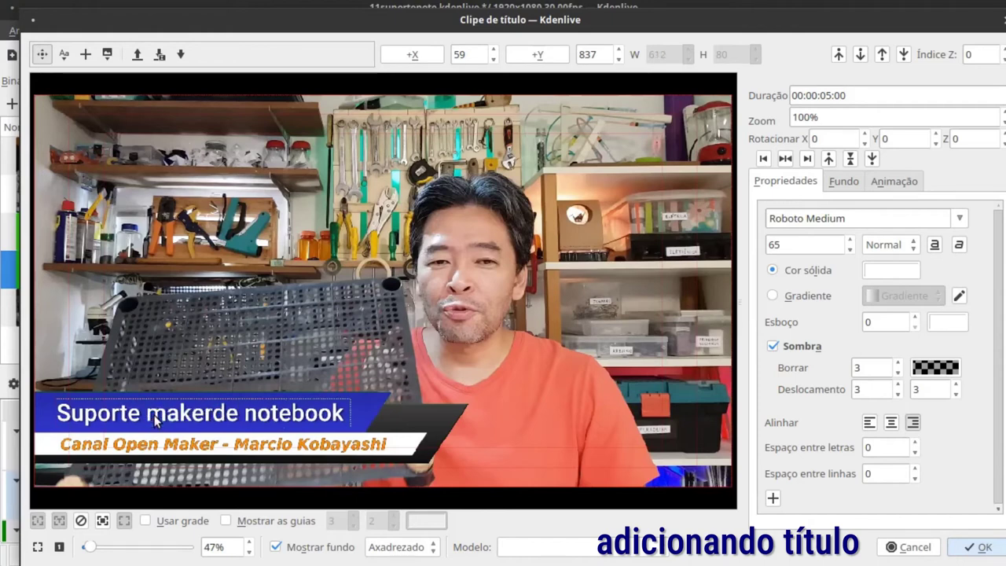
click(264, 350)
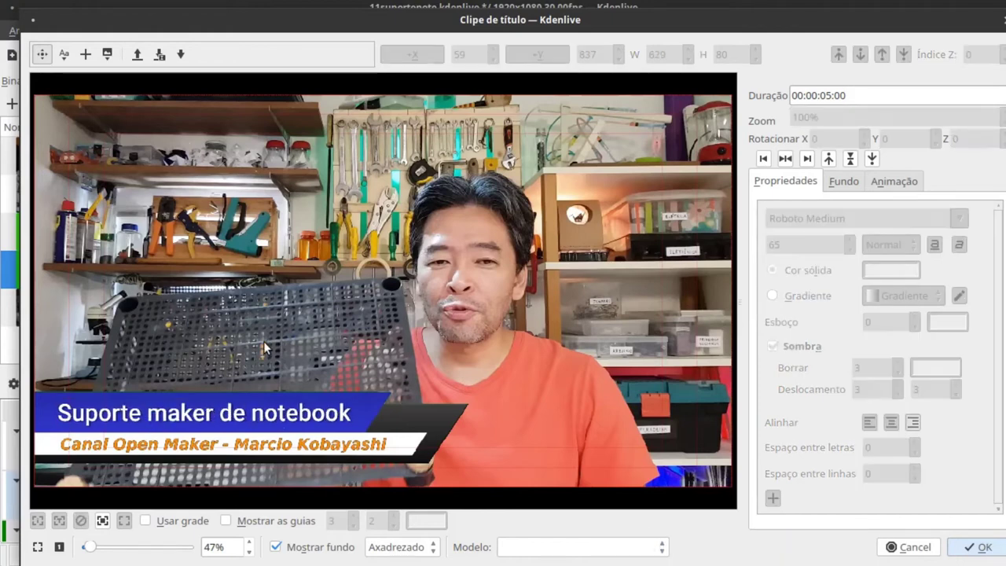
click(974, 547)
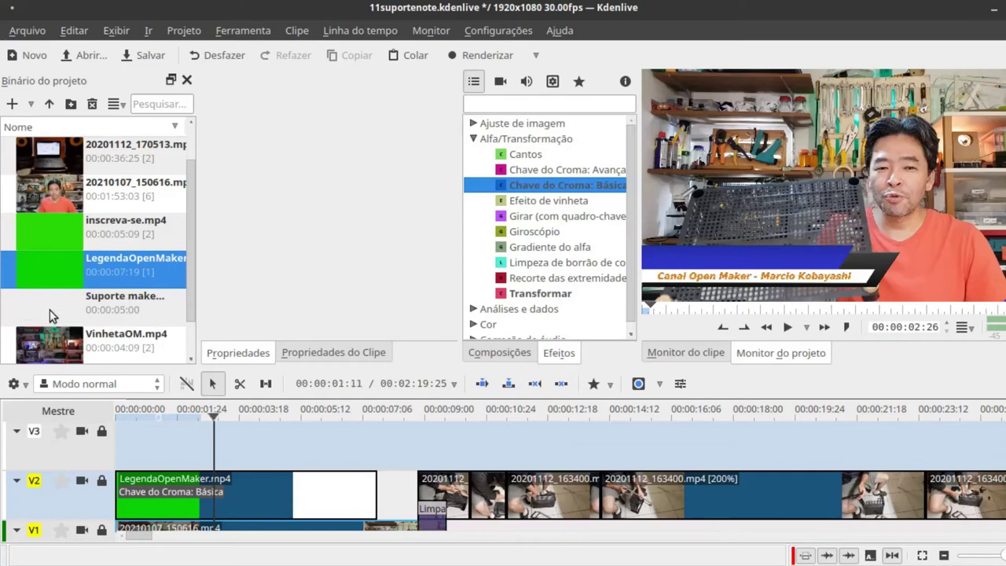
Place the title clip on V3 above LegendaOpenMaker.mp4 so that it ends at about 00:00:06:18, just before the banner leaves.
click(50, 312)
drag(50, 309, 150, 463)
click(328, 414)
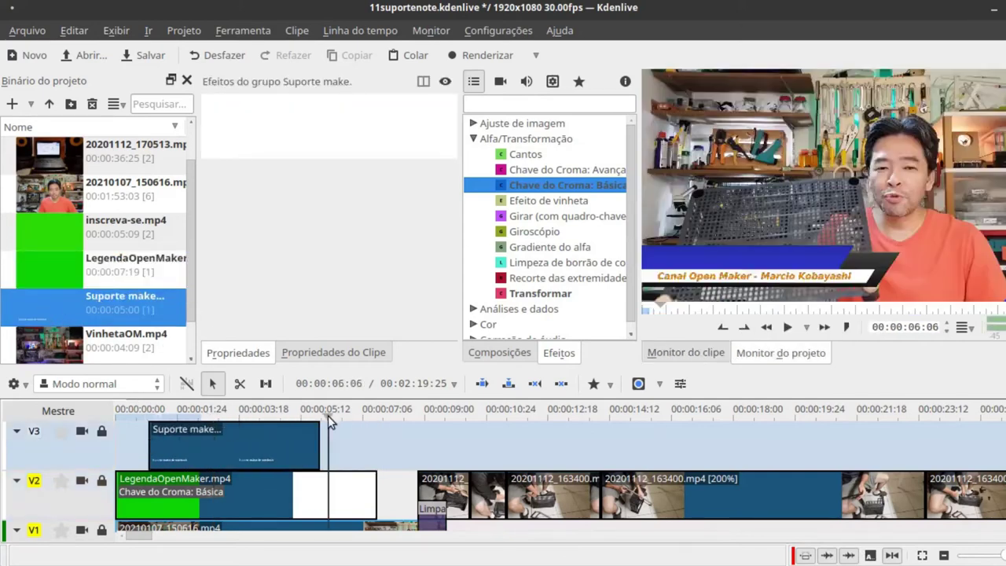
drag(328, 415, 341, 428)
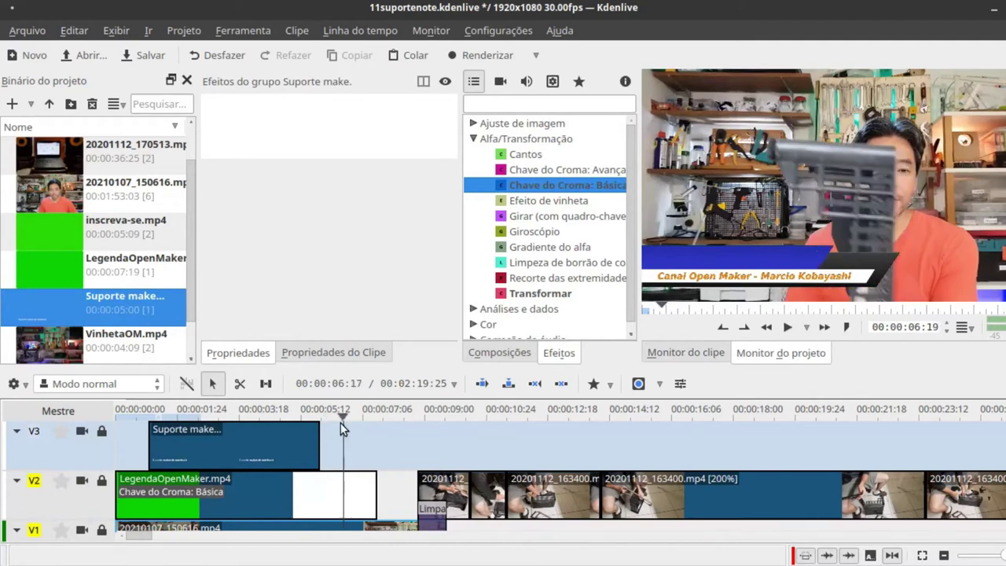
drag(286, 464, 308, 463)
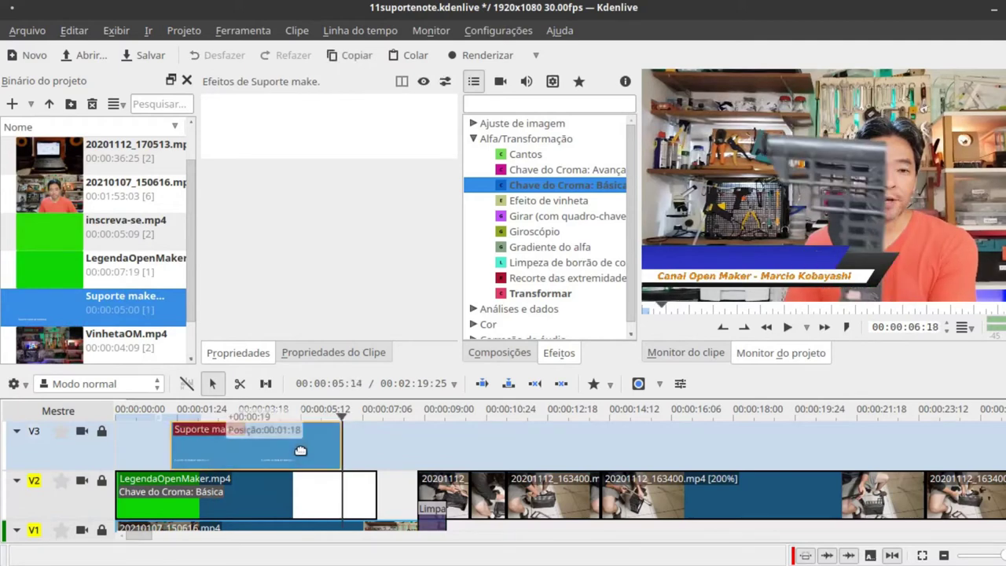
Extend the title clip's start back to 00:00:01:03, add an 8-frame fade in and a fade out of about 10 frames, and preview it.
click(138, 416)
drag(146, 421, 154, 421)
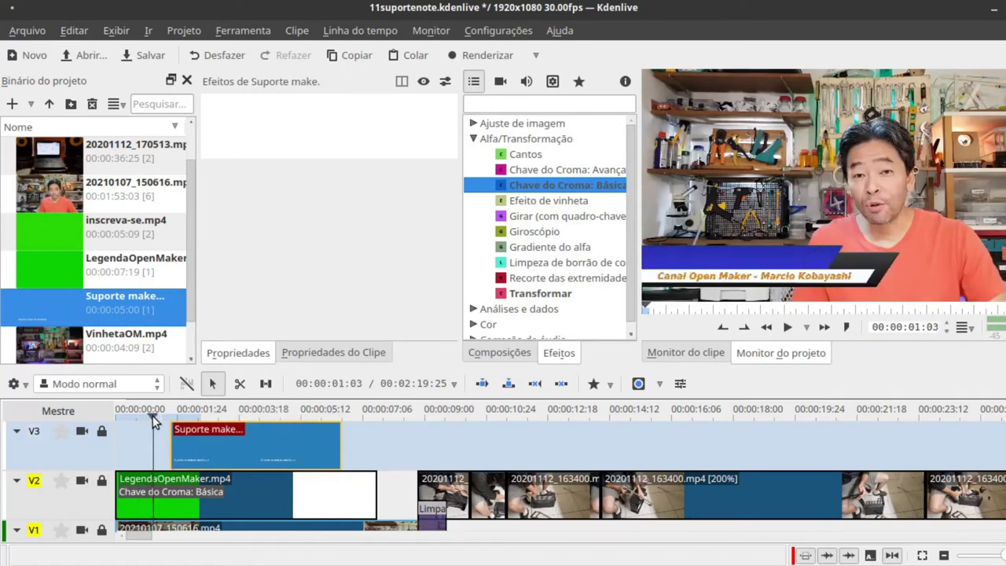
mouse_move(180, 433)
mouse_down()
mouse_move(154, 449)
mouse_move(168, 429)
mouse_up()
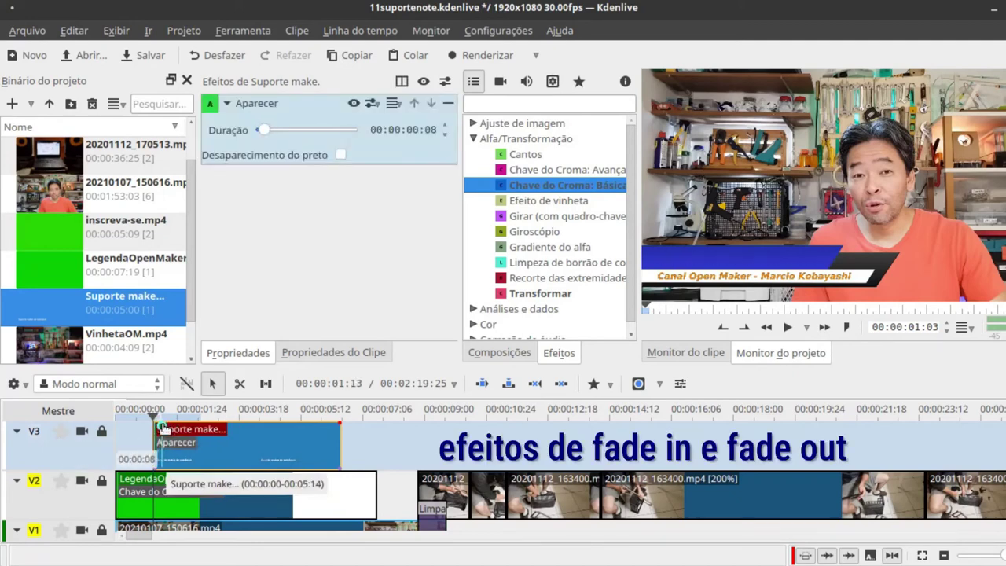
drag(339, 428, 327, 429)
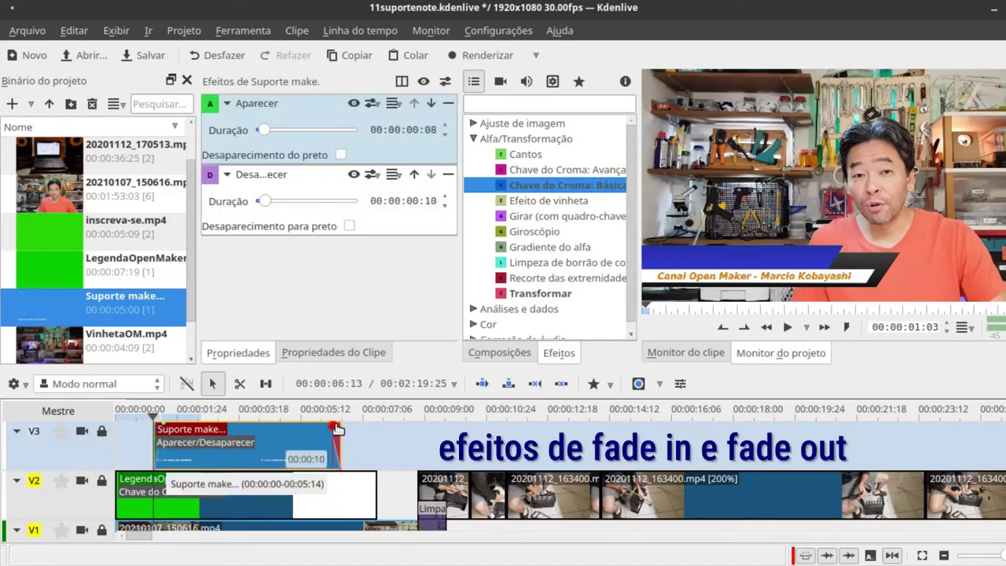
click(123, 411)
key(space)
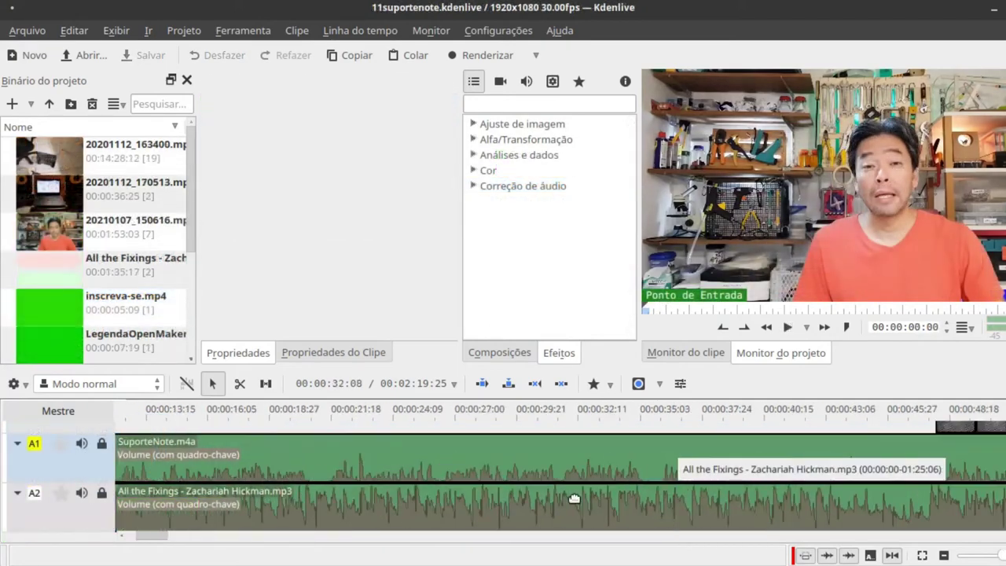
Render the complete project in the WebM (VP8/Vorbis) format to the output file 11suportenote.webm.
scroll(574, 498, down, 5)
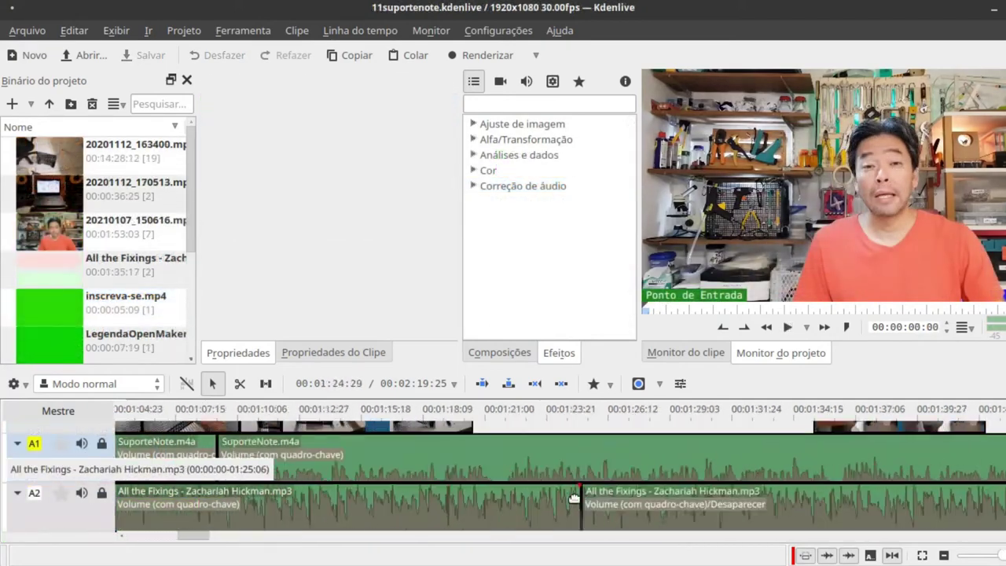
scroll(937, 525, down, 4)
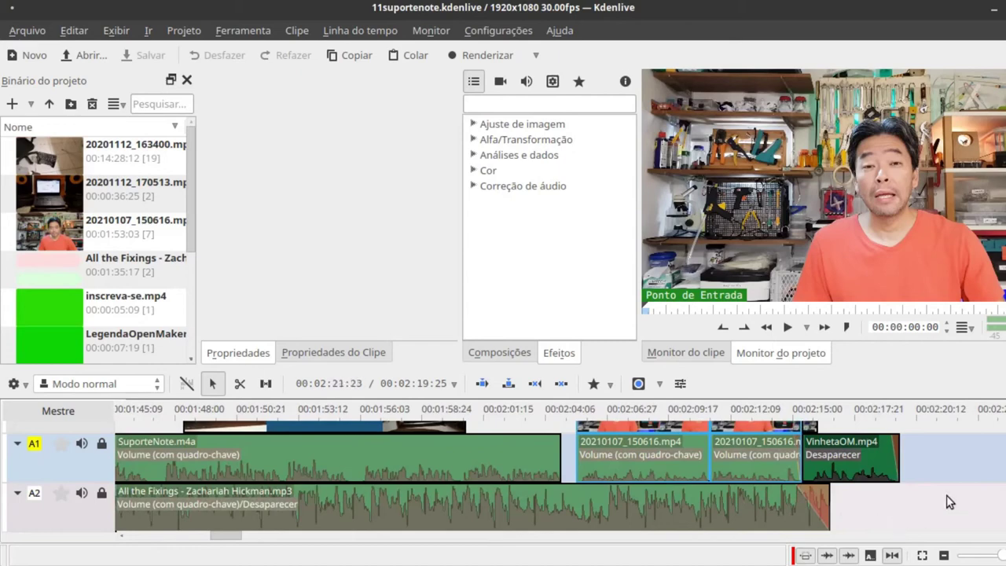
click(481, 57)
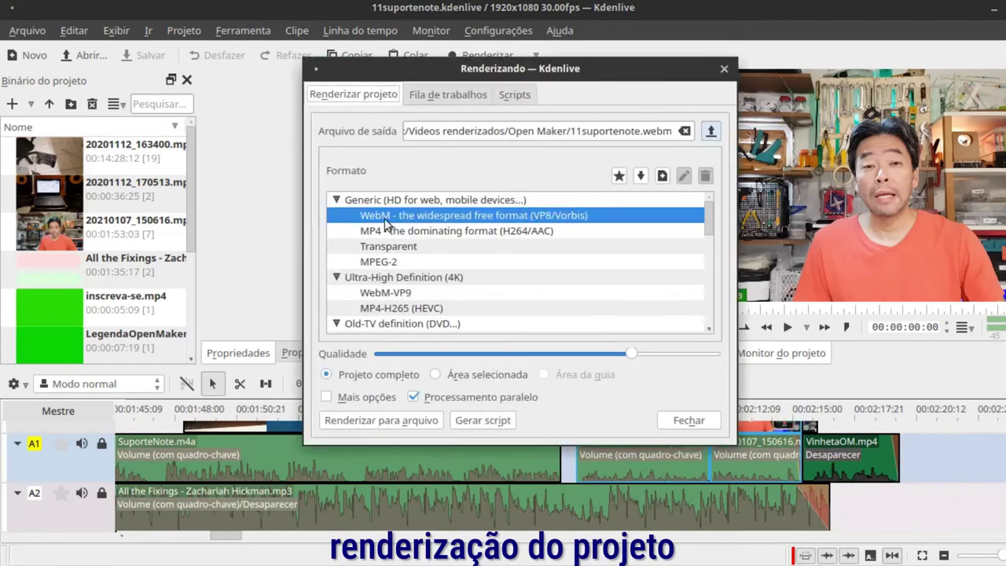
click(711, 131)
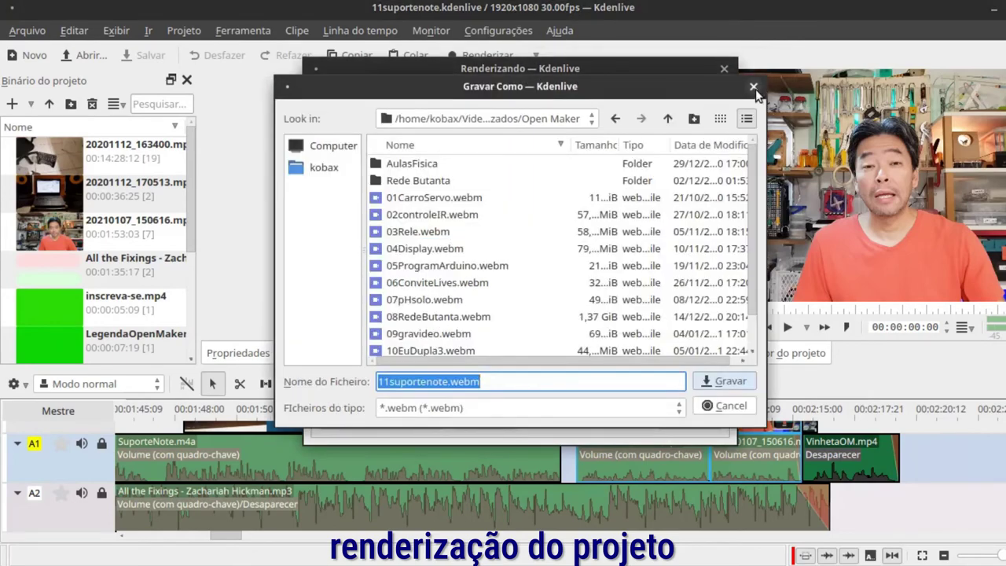
key(Escape)
click(401, 414)
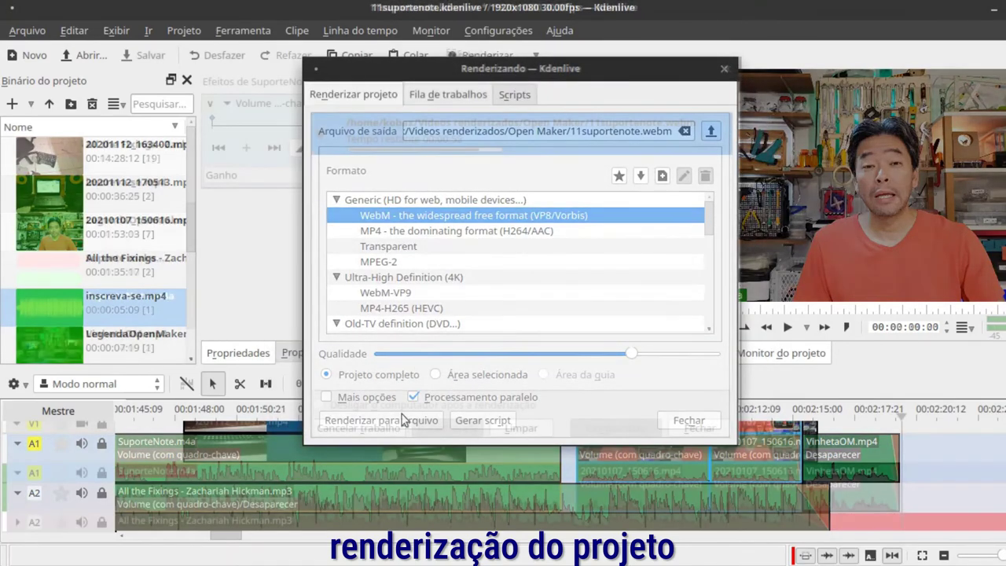